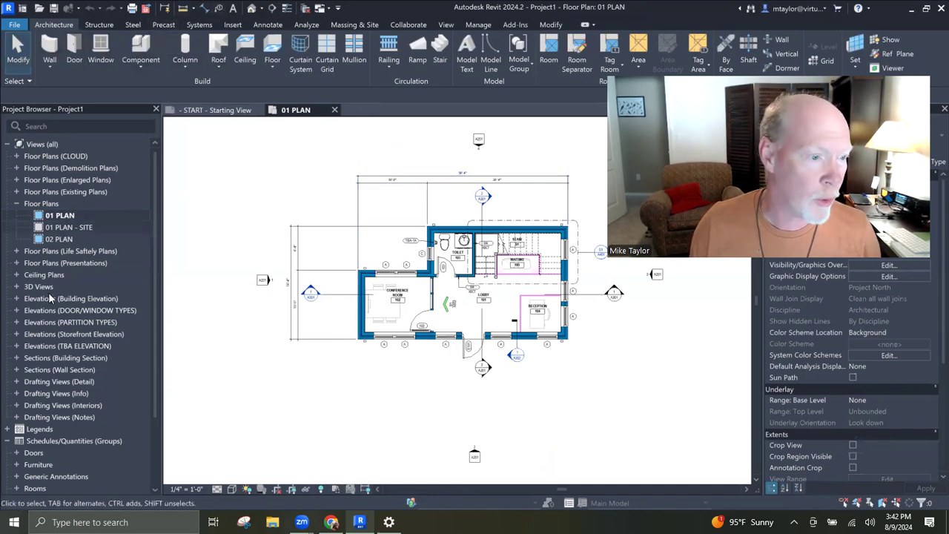
Open the {3D} view and examine the building's exterior up close
click(15, 286)
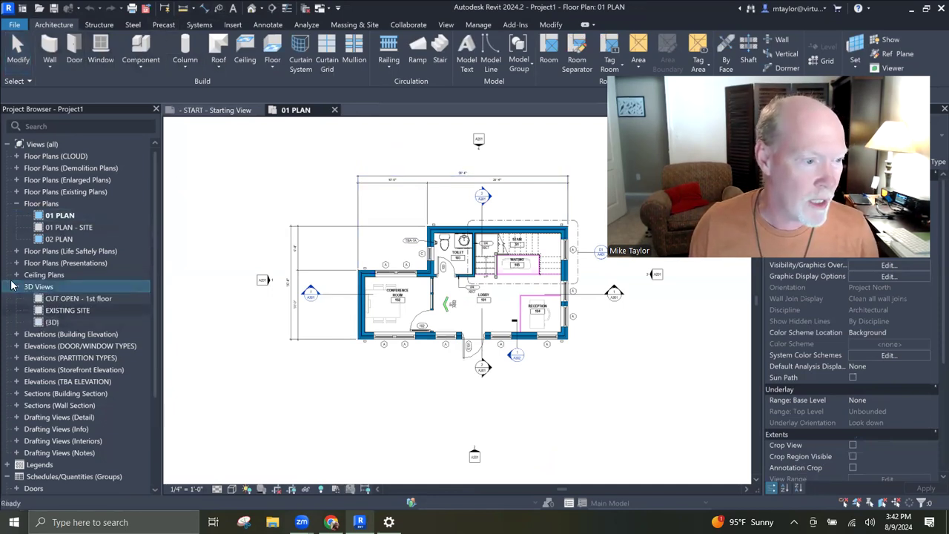
click(51, 323)
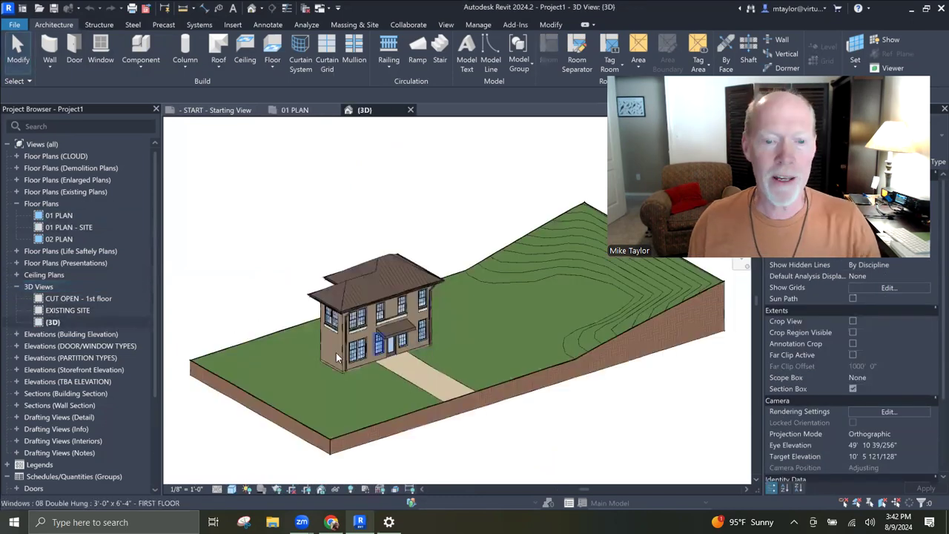
scroll(335, 353, up, 3)
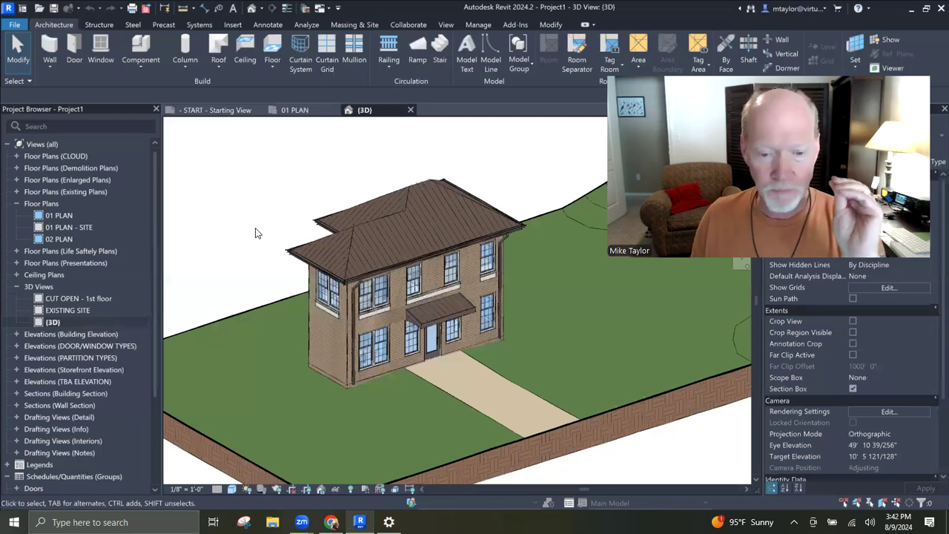
Open the 02 PLAN floor plan and close the 01 PLAN and Starting View views
click(295, 110)
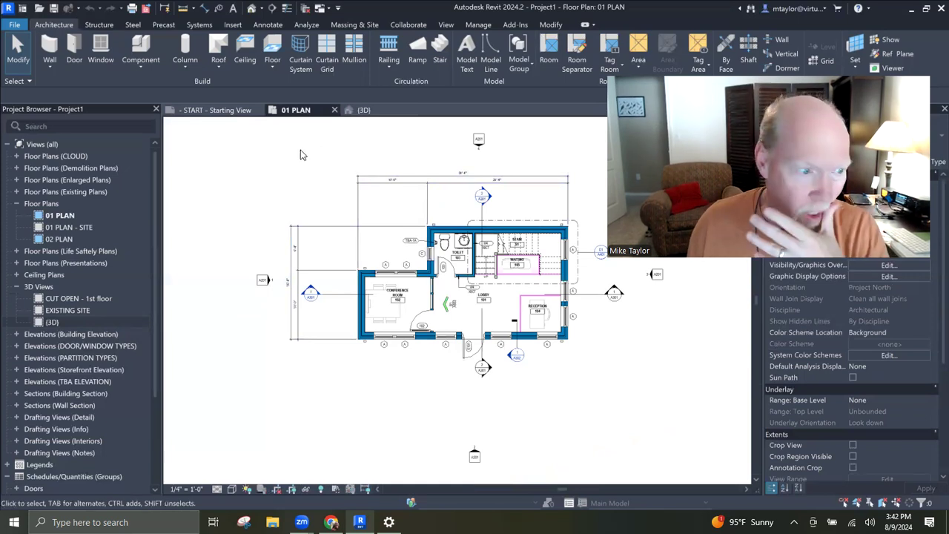
double_click(60, 241)
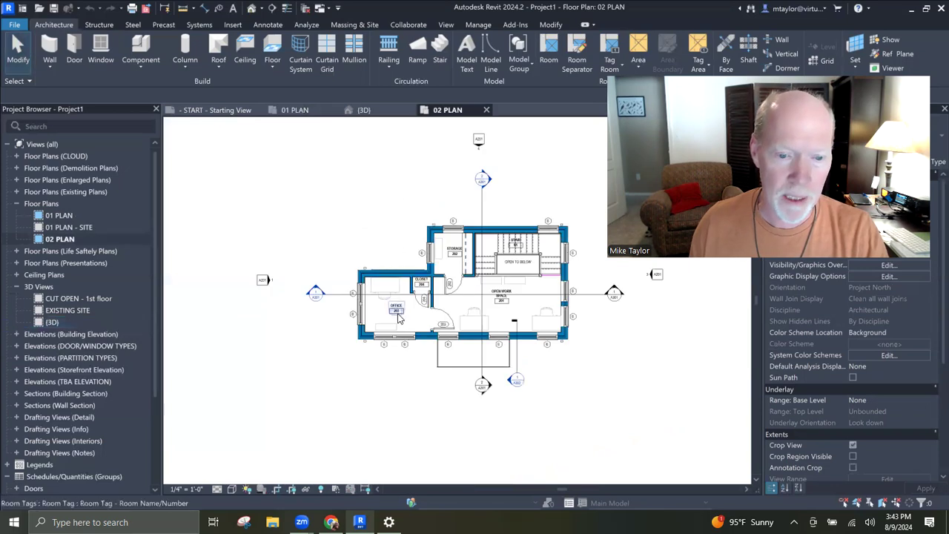
scroll(388, 235, up, 2)
middle_drag(409, 245, 359, 205)
click(335, 110)
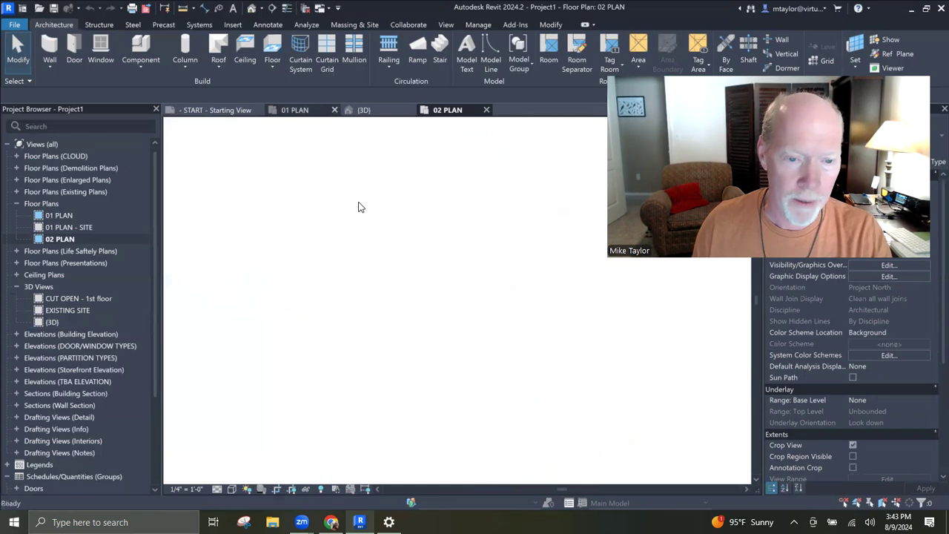
click(258, 109)
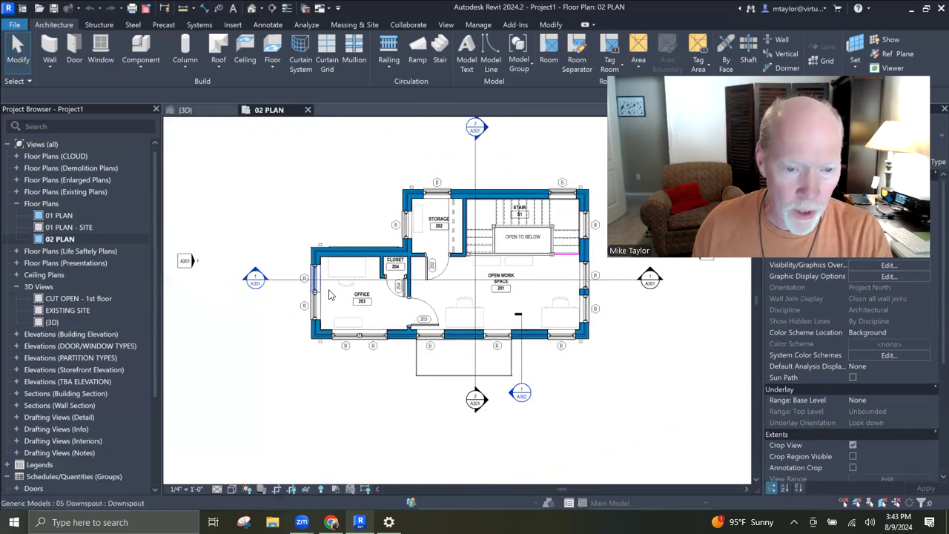
Move the horizontal building section line down so it crosses the lower part of Office 203
scroll(270, 279, up, 2)
click(261, 276)
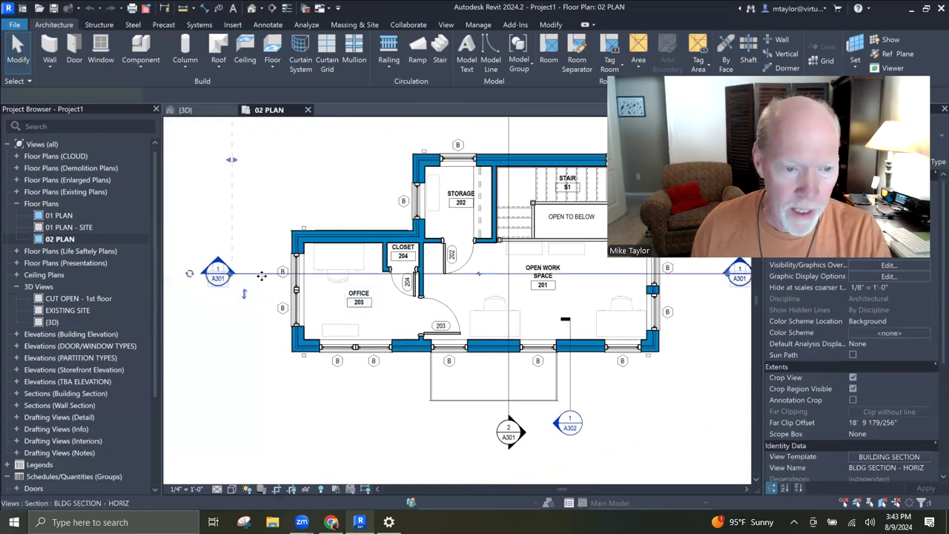
drag(260, 307, 259, 320)
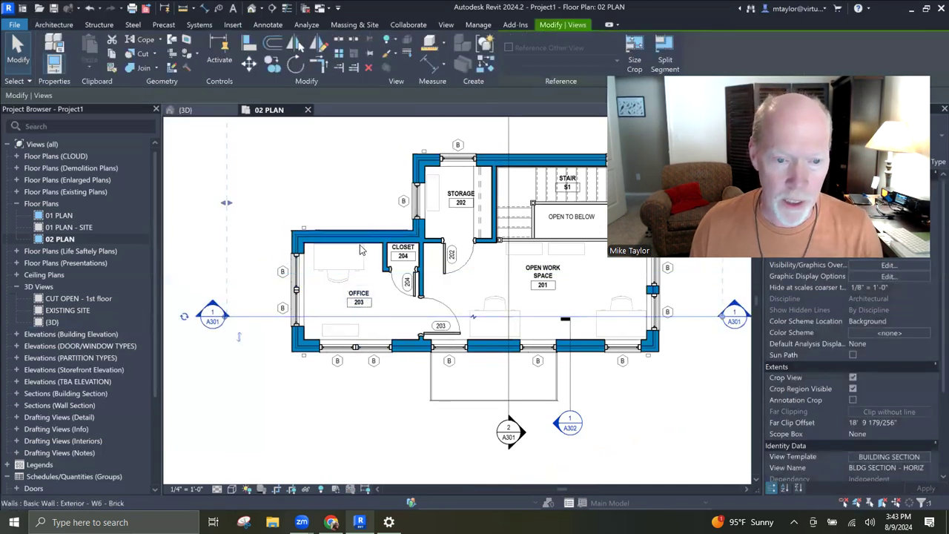
Move the Office 203 room tag down and to the right, close to door 203
click(363, 303)
drag(380, 318, 427, 355)
scroll(400, 331, up, 3)
key(Escape)
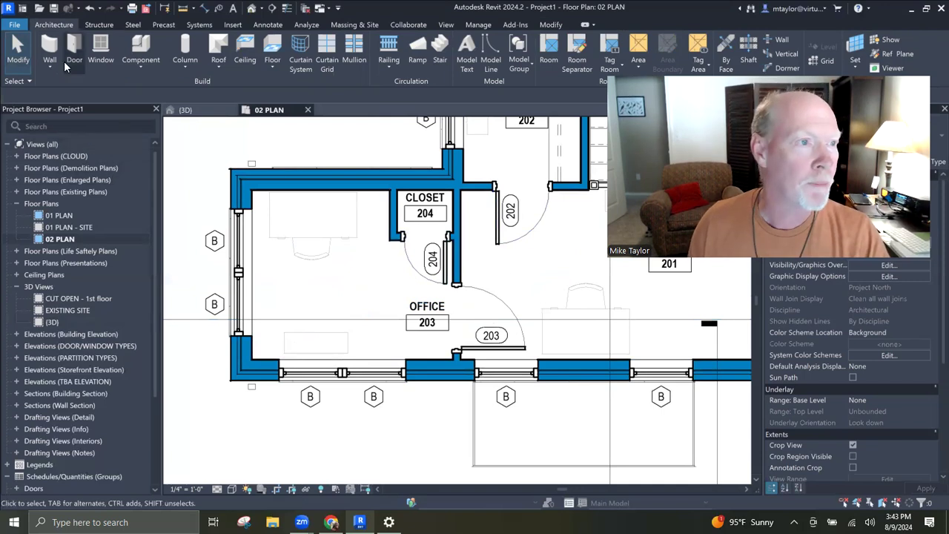
Create a new family from the Generic Model.rft template
click(16, 24)
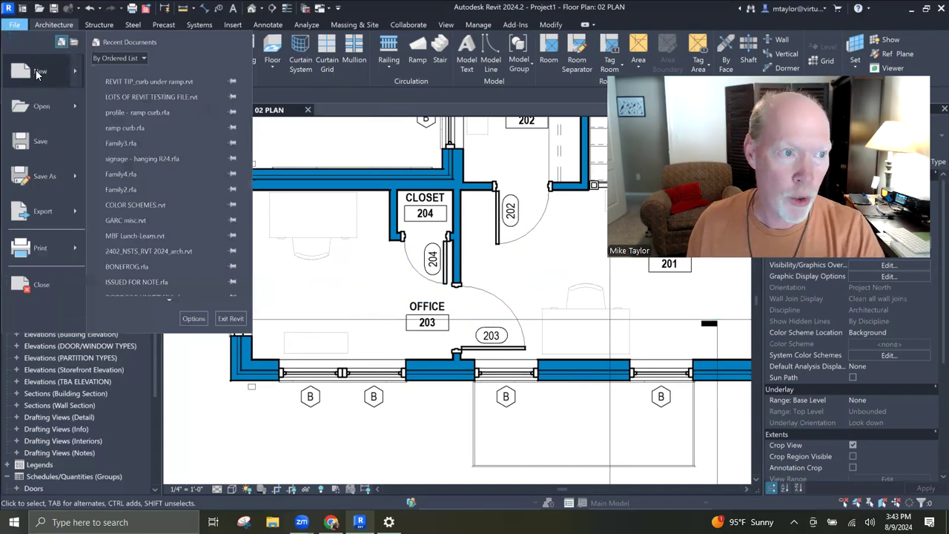
mouse_move(39, 75)
click(143, 110)
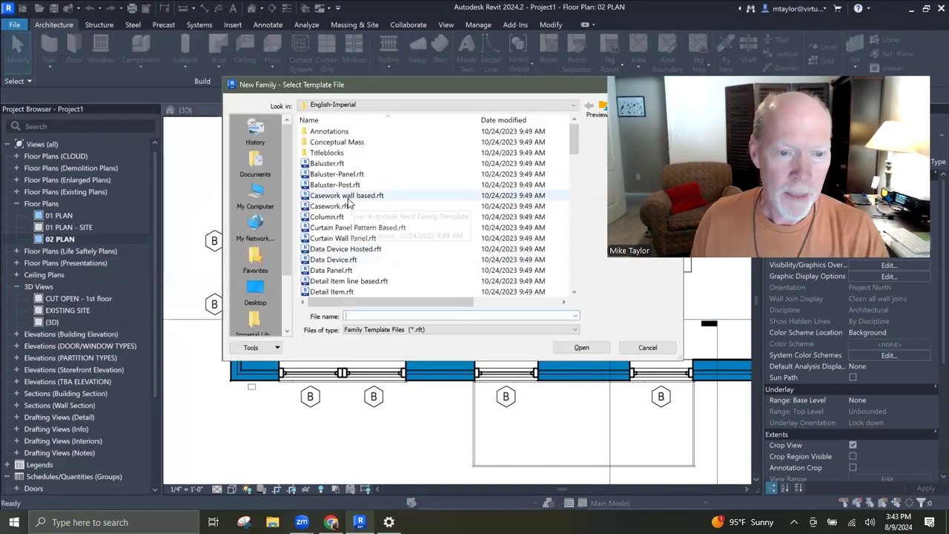
scroll(348, 206, down, 11)
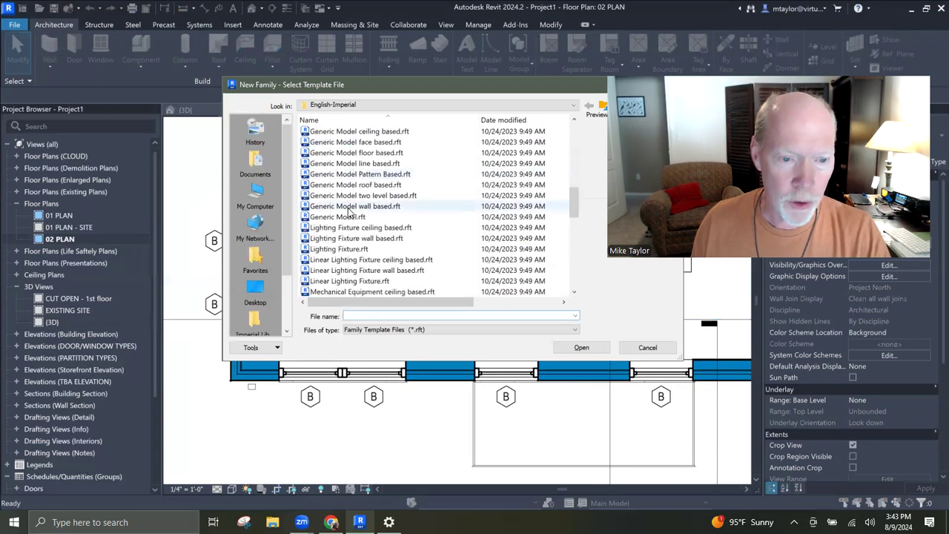
click(347, 218)
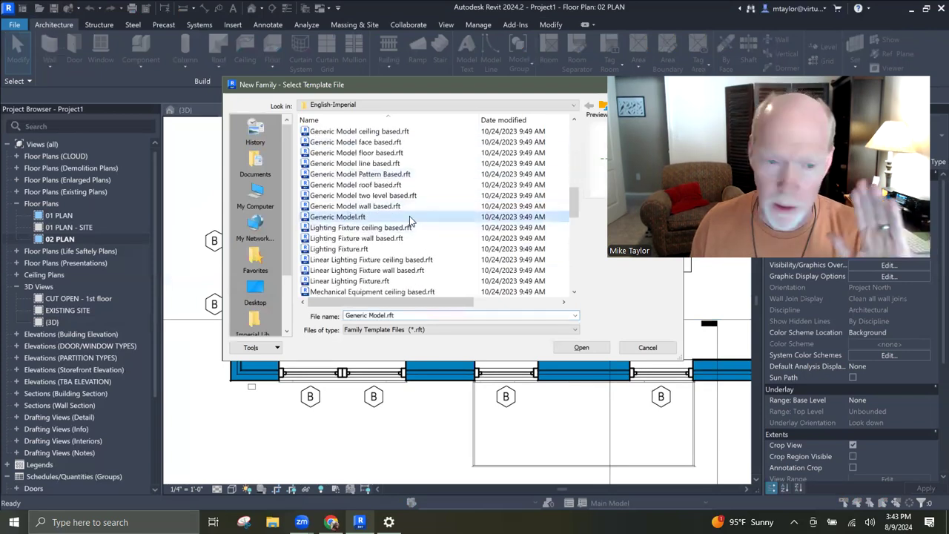
click(581, 347)
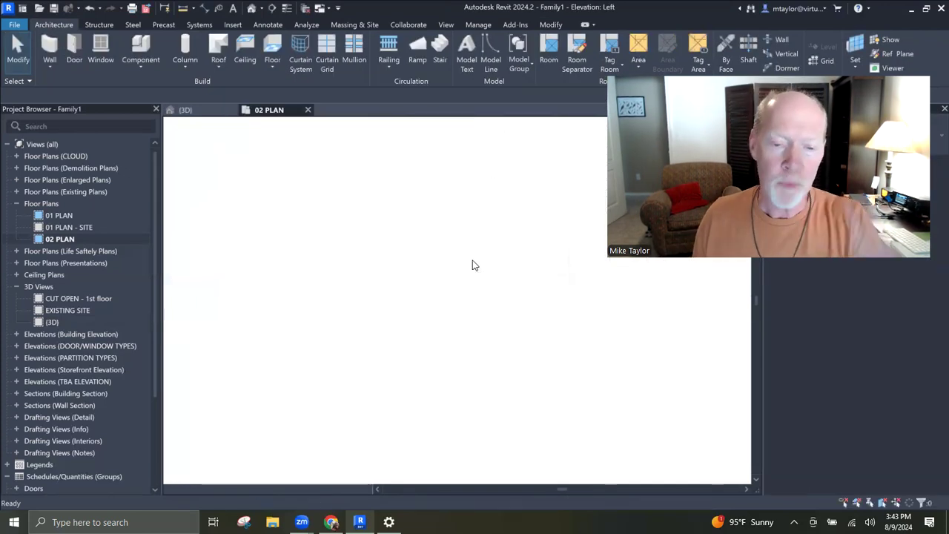
Start an extrusion and sketch a square about 1'-11" per side centred on the reference planes' intersection
middle_drag(495, 280, 453, 269)
scroll(453, 268, up, 1)
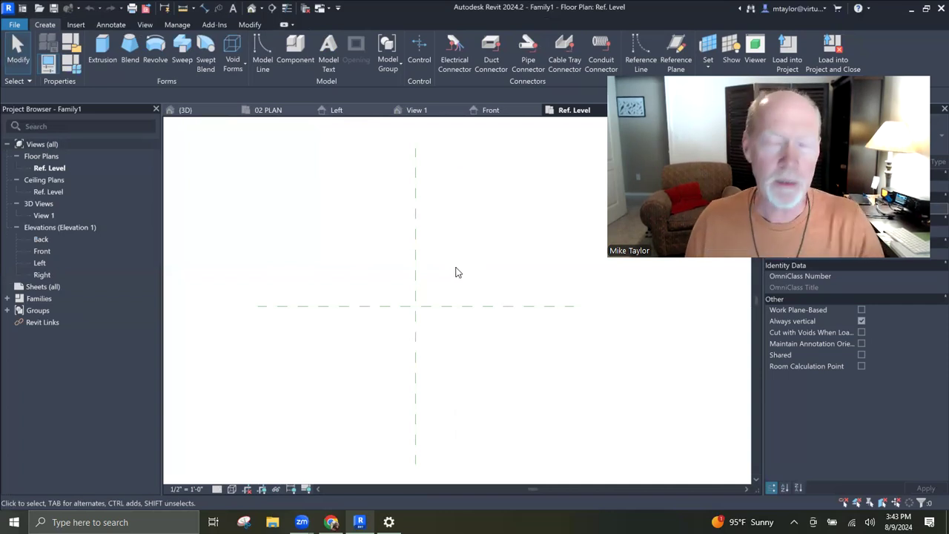
click(102, 46)
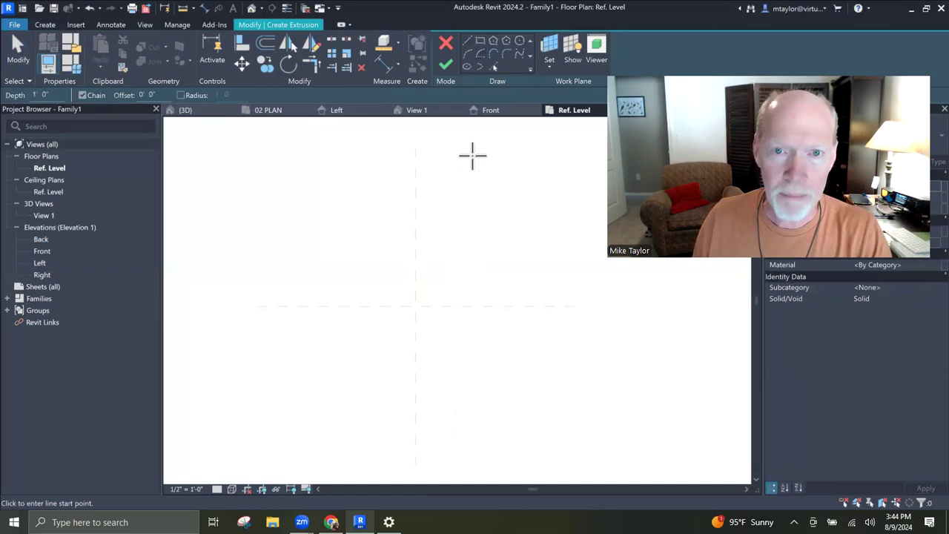
click(479, 41)
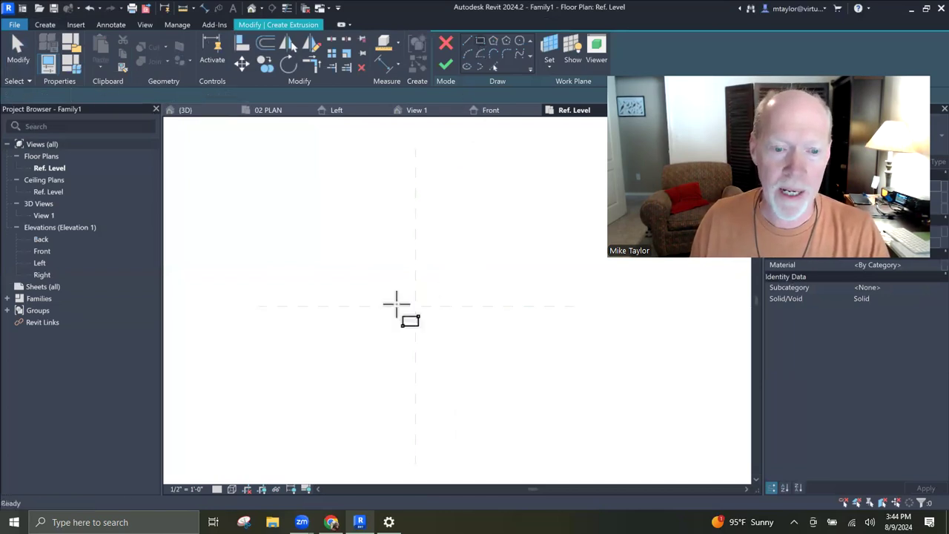
click(384, 275)
click(445, 336)
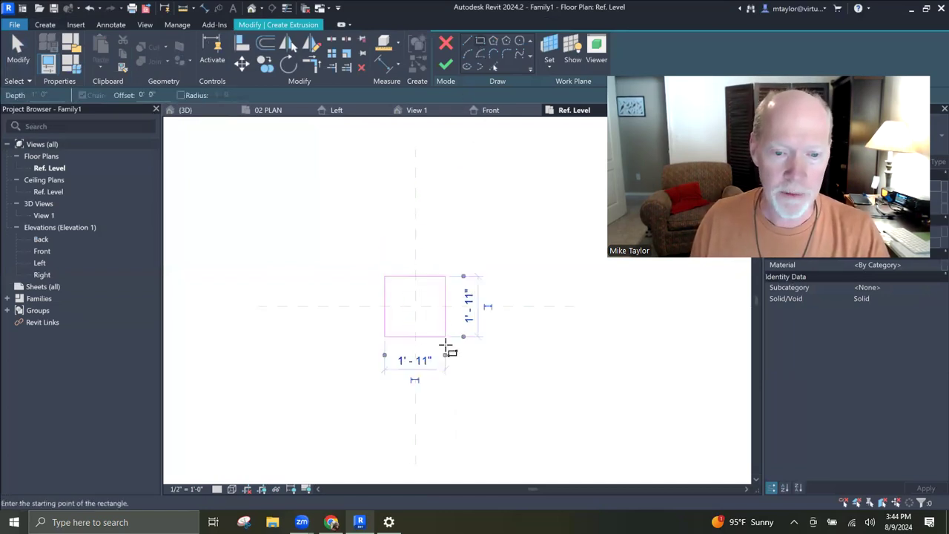
Sketch three separate rectangles in a row above the central square, the rightmost about 1'-5" by 1'-0"
scroll(442, 326, up, 3)
click(291, 161)
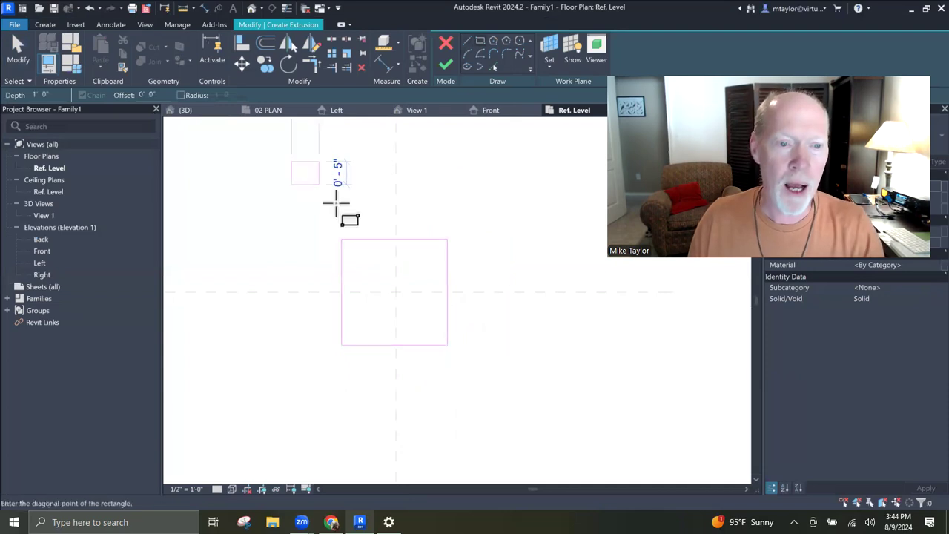
click(341, 217)
click(363, 177)
click(413, 217)
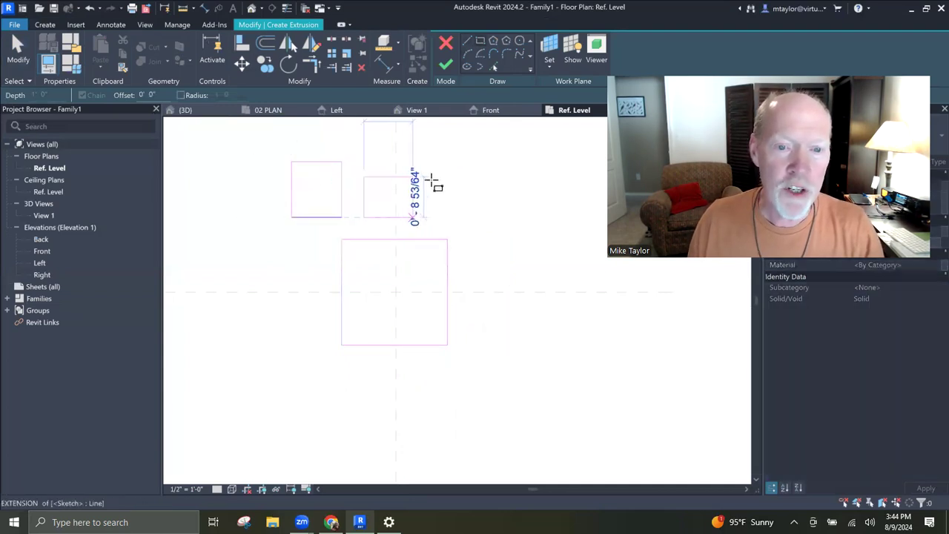
click(440, 141)
click(488, 202)
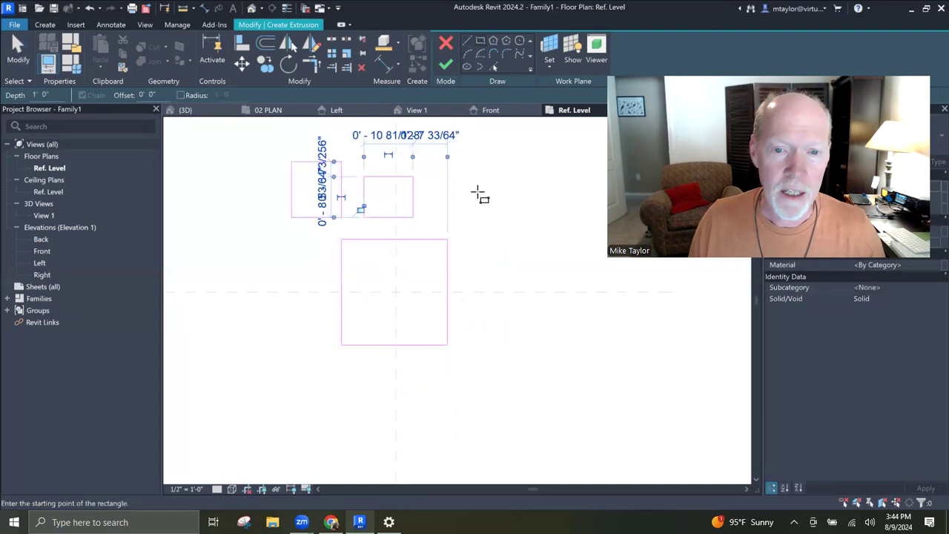
click(429, 217)
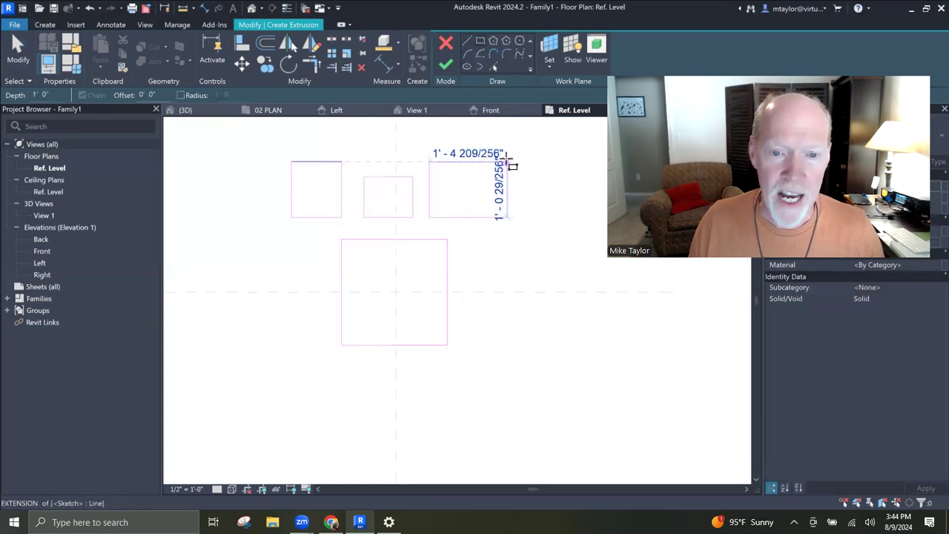
click(506, 162)
Sketch two rectangles right of the central square, the upper about 1'-8" high and the lower about 9" by 1'-1"
click(475, 235)
click(475, 294)
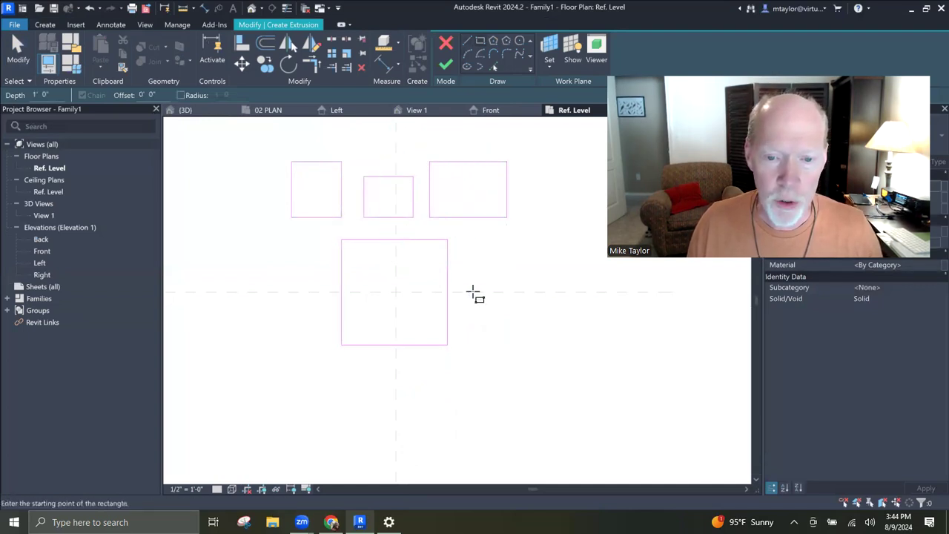
click(466, 319)
click(539, 228)
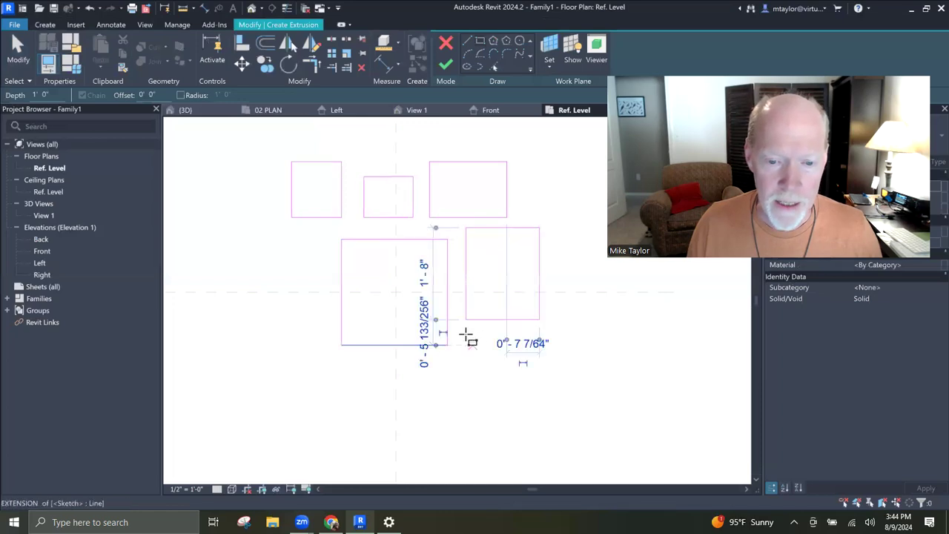
click(466, 334)
click(507, 393)
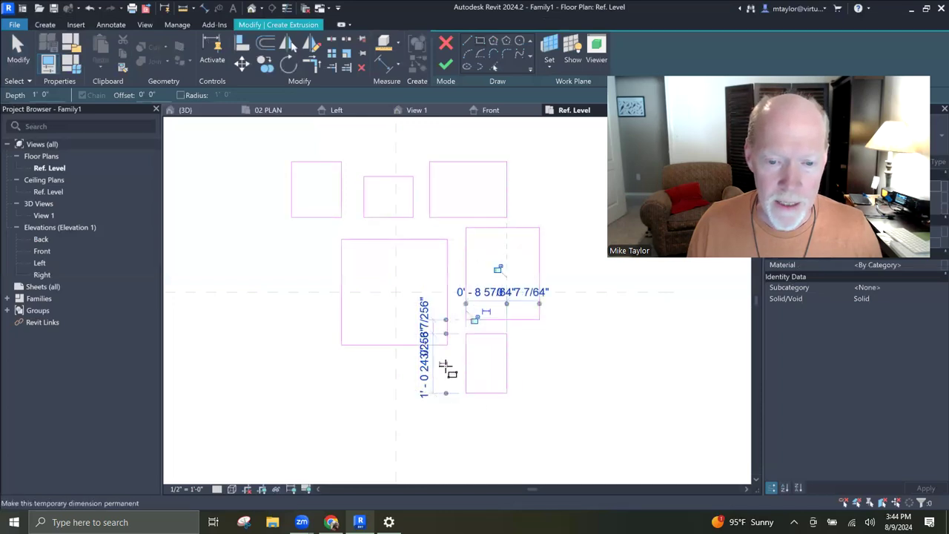
Sketch a rectangle about 1'-6" by 1'-3" below the central square, plus one at its lower left and one at its left
click(363, 430)
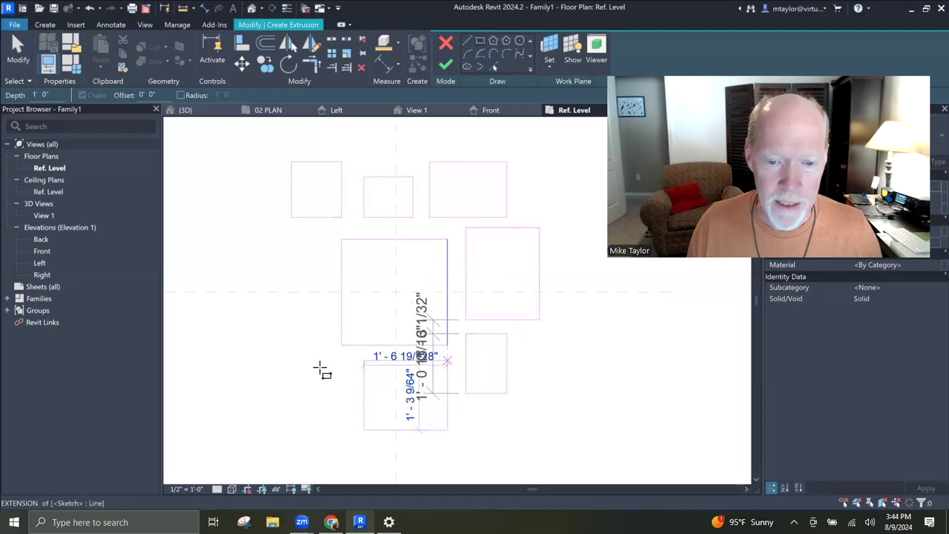
click(447, 360)
click(320, 344)
click(271, 393)
click(312, 256)
click(229, 310)
scroll(535, 369, down, 1)
key(Escape)
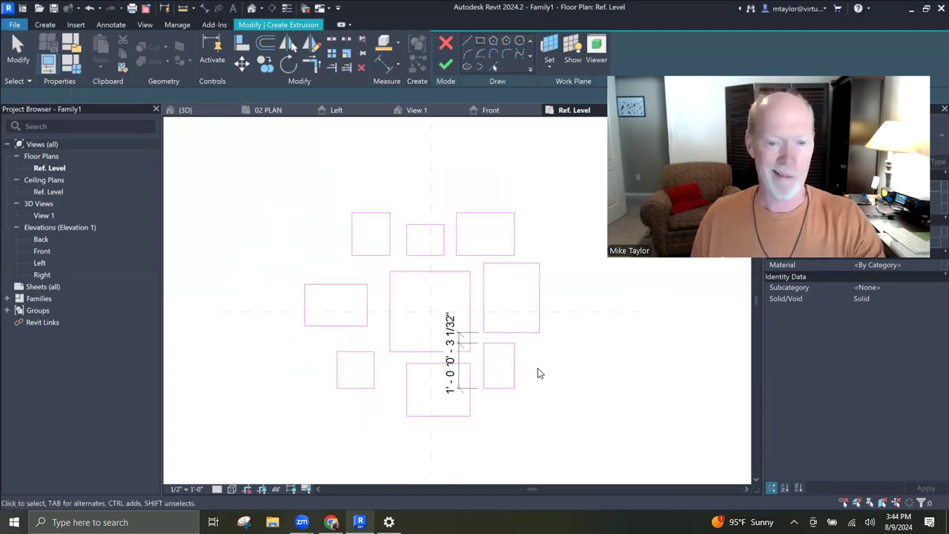
Remove the stray dimension string from the sketch and finish the extrusion of the nine rectangles
click(476, 347)
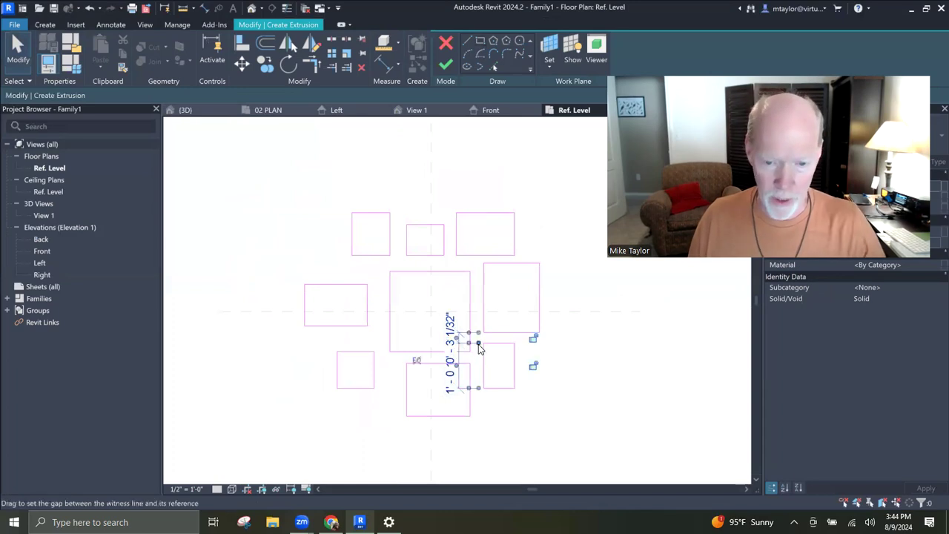
key(Escape)
scroll(555, 359, up, 1)
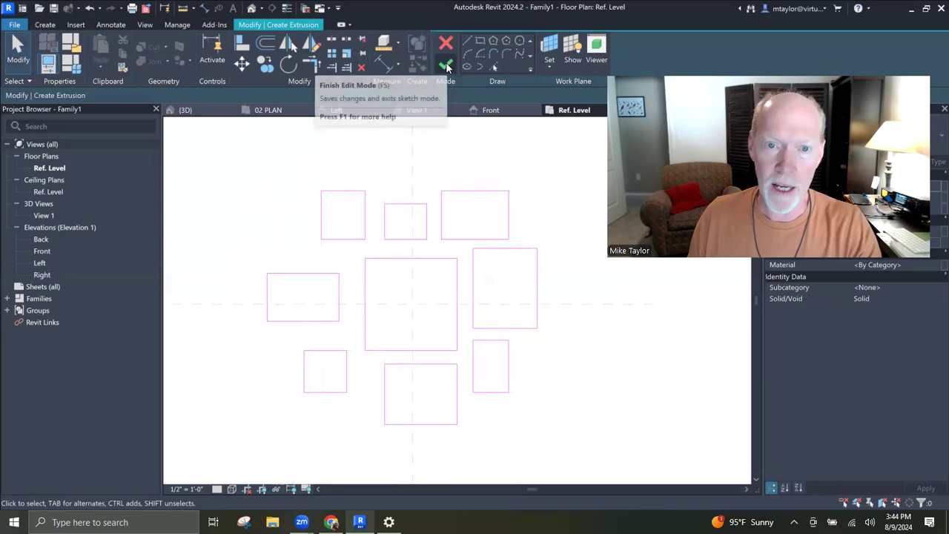
click(445, 66)
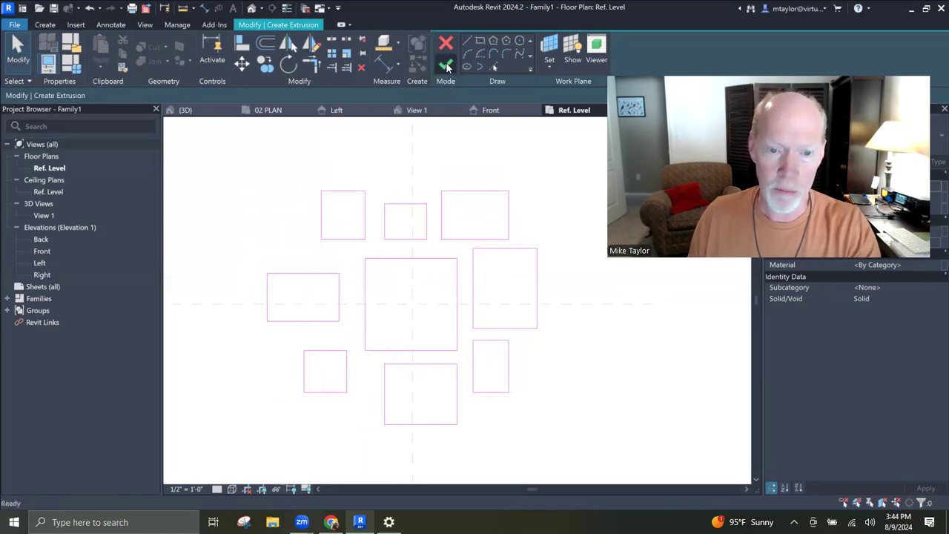
click(573, 351)
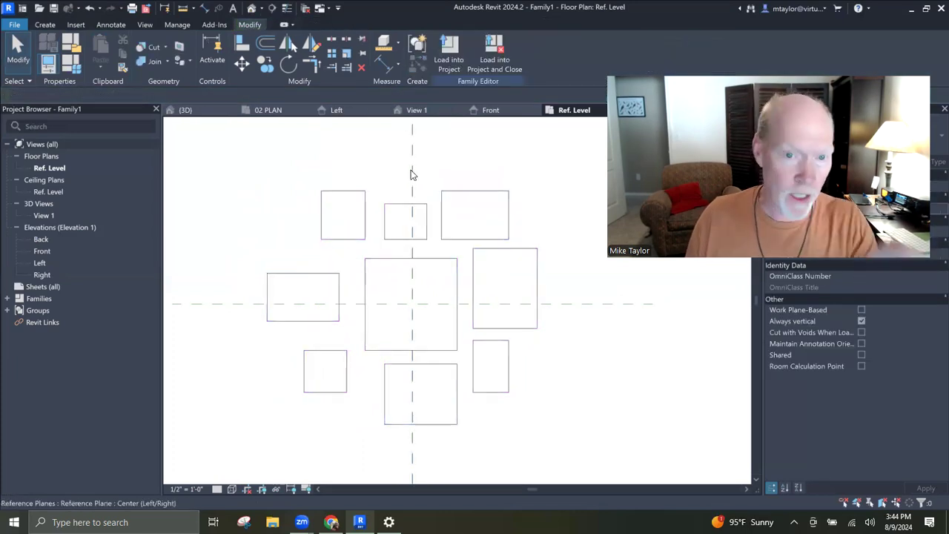
Check the extruded boxes in the 3D view, then load the family into the project and close it without saving
double_click(40, 215)
scroll(296, 402, down, 2)
middle_drag(296, 402, 275, 360)
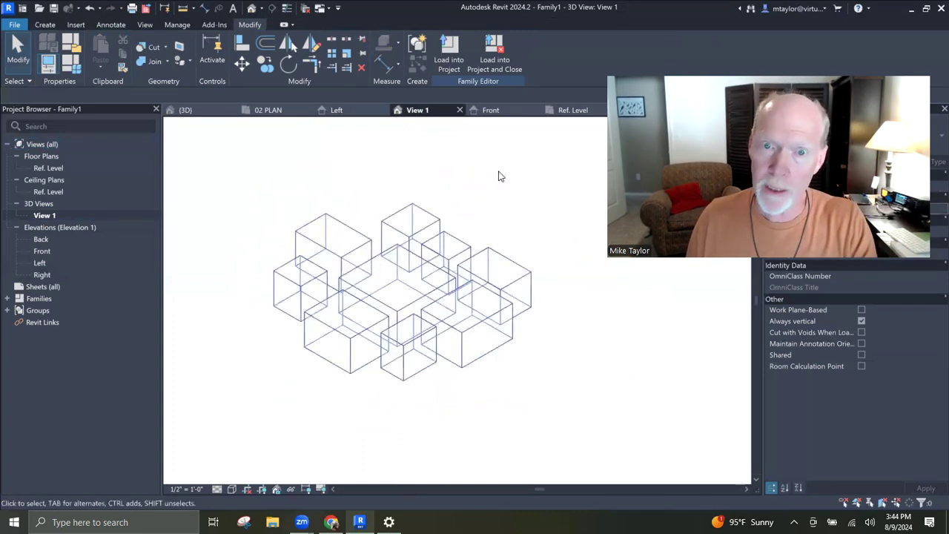
click(496, 67)
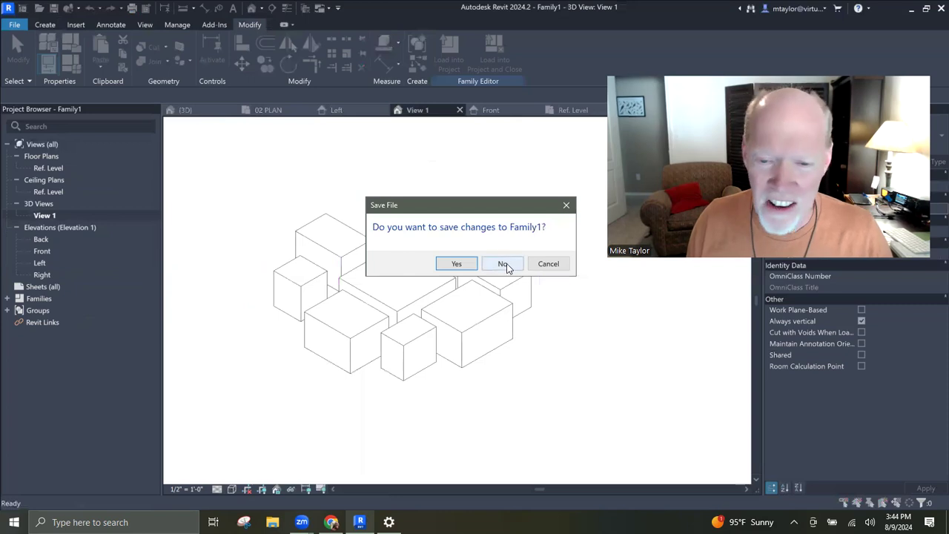
click(505, 265)
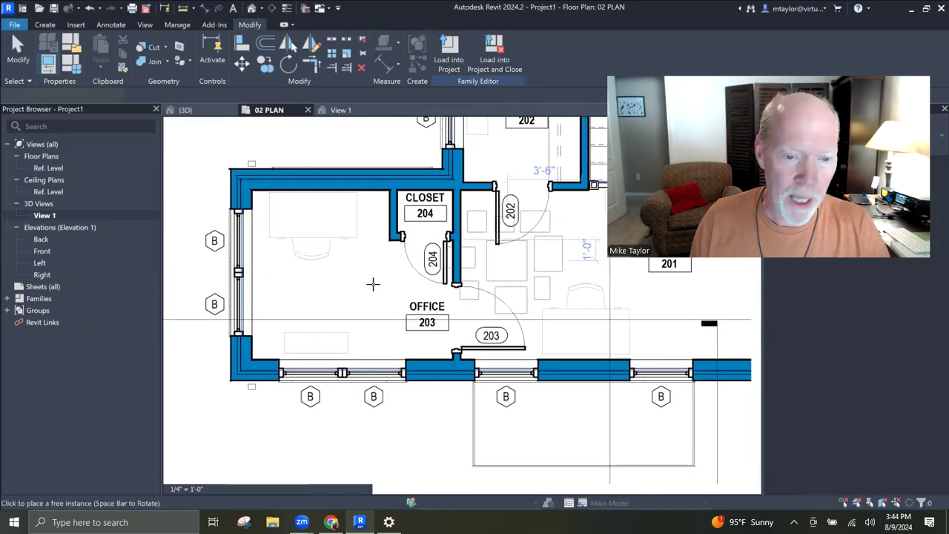
Place one instance of the box family in the middle of OFFICE 203 and end the placement
scroll(355, 290, up, 2)
scroll(335, 292, down, 1)
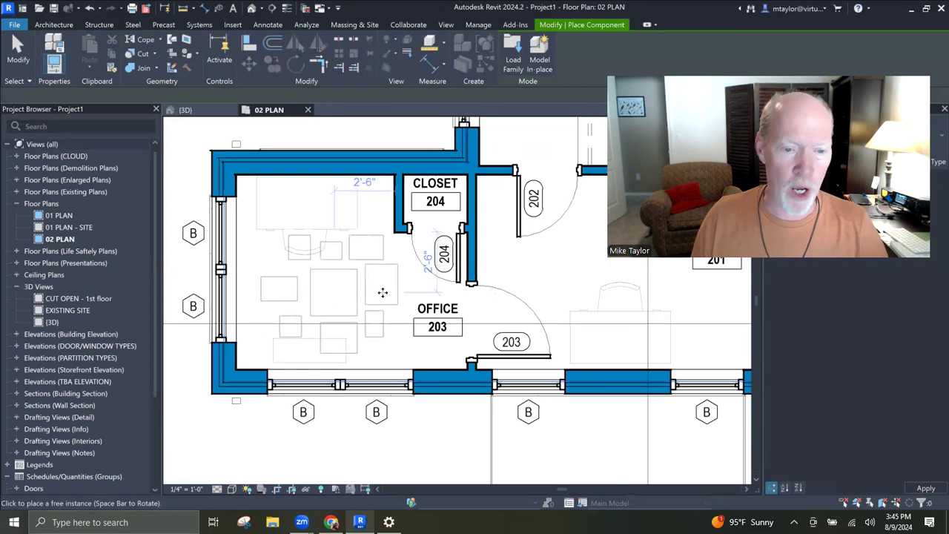
click(333, 286)
key(Escape)
key(Escape)
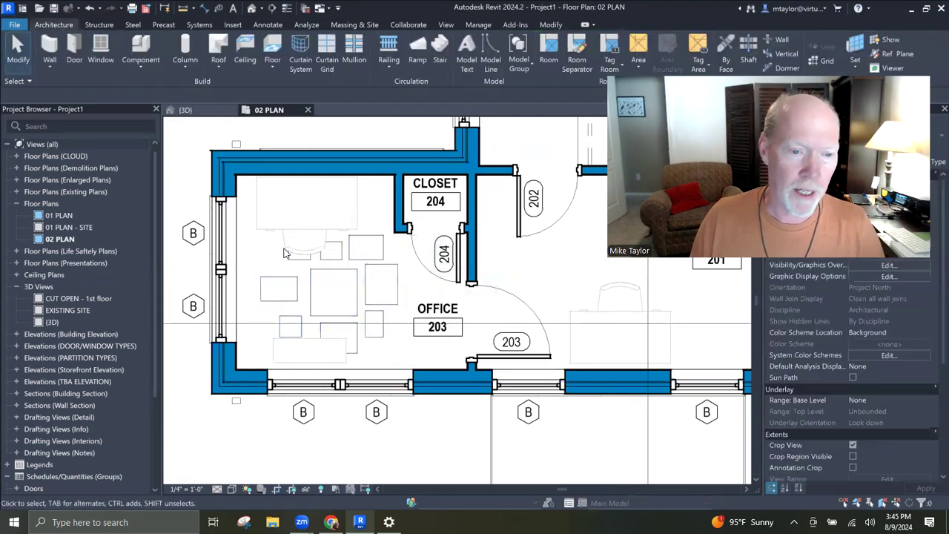
Delete the shelving unit that overlaps the lower boxes in OFFICE 203
middle_drag(271, 276, 393, 311)
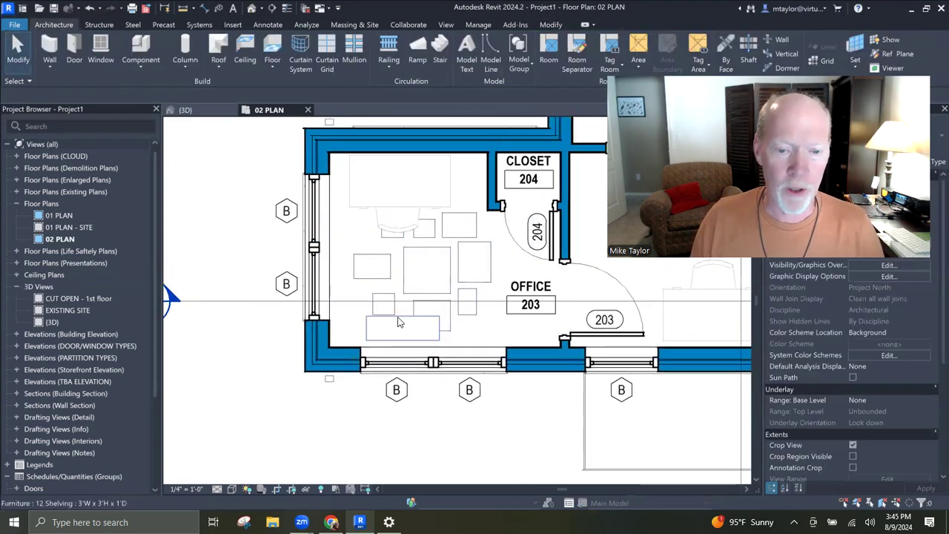
click(399, 318)
key(Delete)
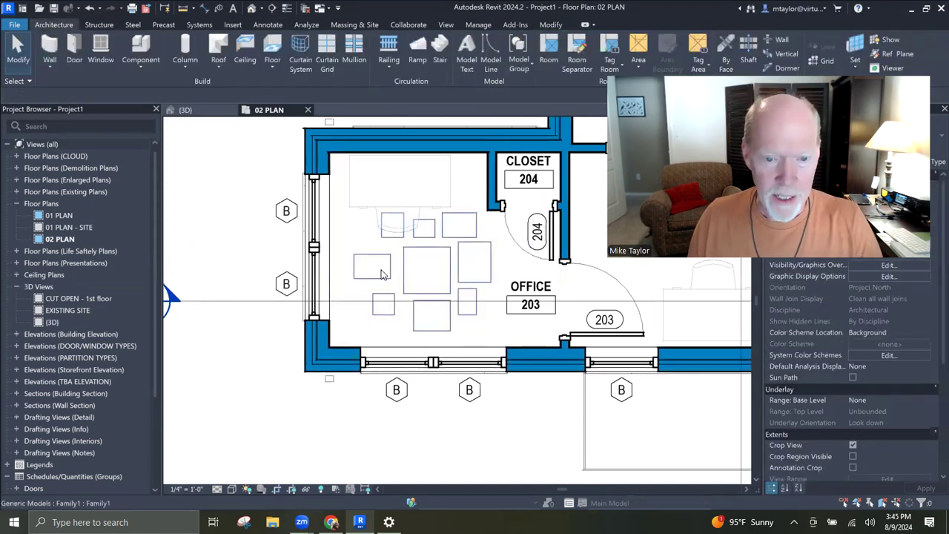
Move the desk chair away from the boxes toward the window wall and rotate it so its back faces the windows
click(382, 227)
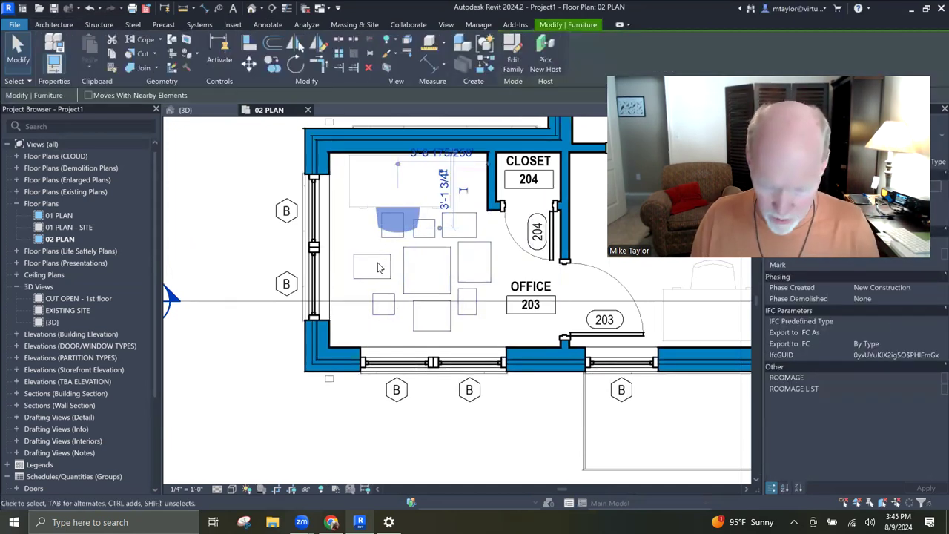
drag(401, 229, 350, 243)
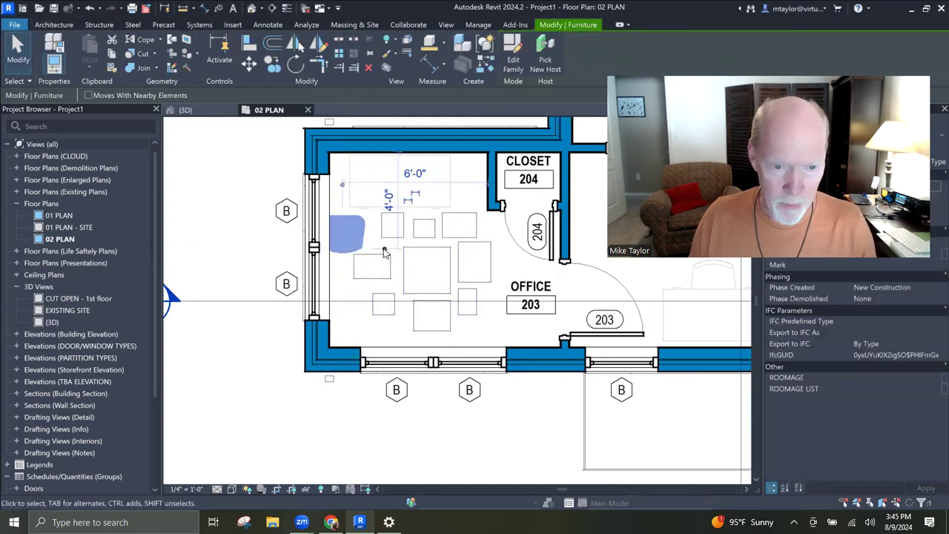
key(space)
key(space)
key(space)
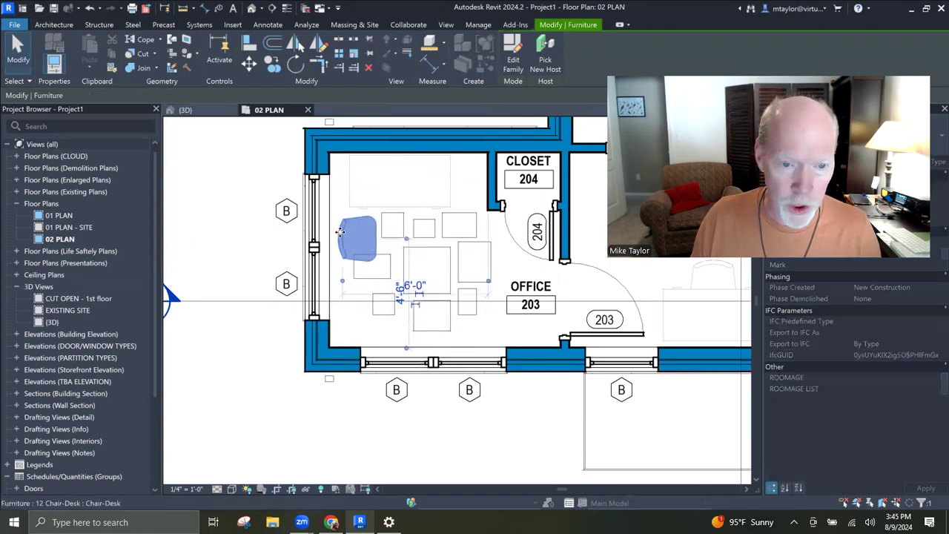
Inspect the placed box family in the OFFICE 203 plan, then clear the selection
scroll(339, 232, up, 3)
click(449, 280)
click(450, 280)
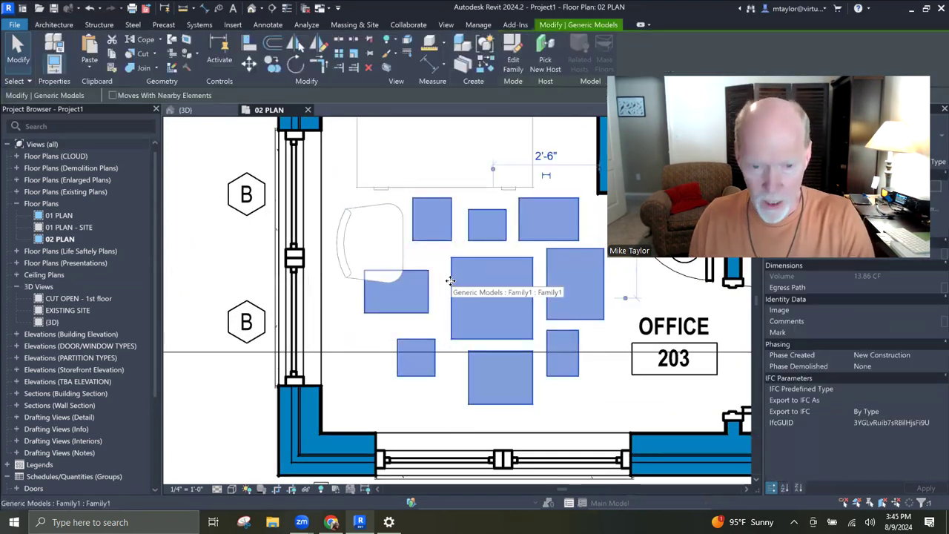
scroll(451, 280, down, 2)
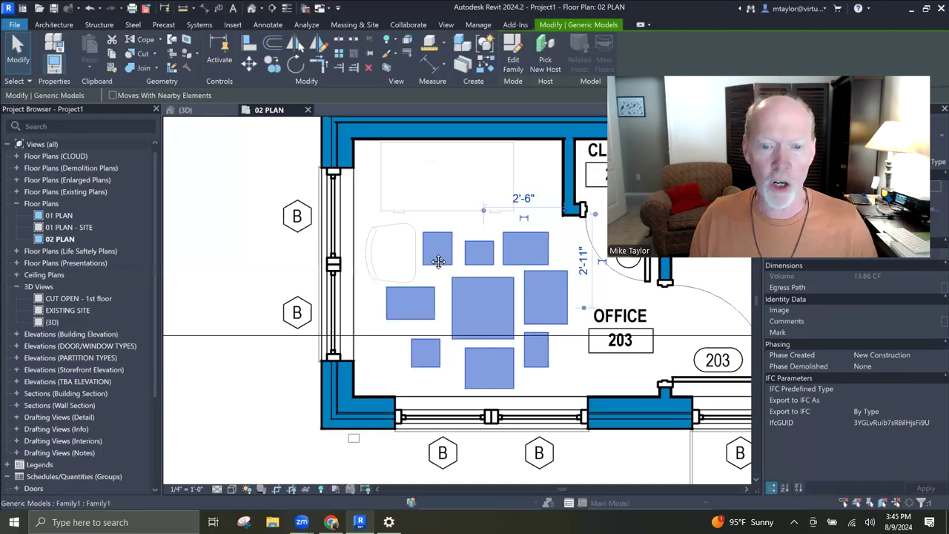
scroll(429, 267, down, 2)
key(Escape)
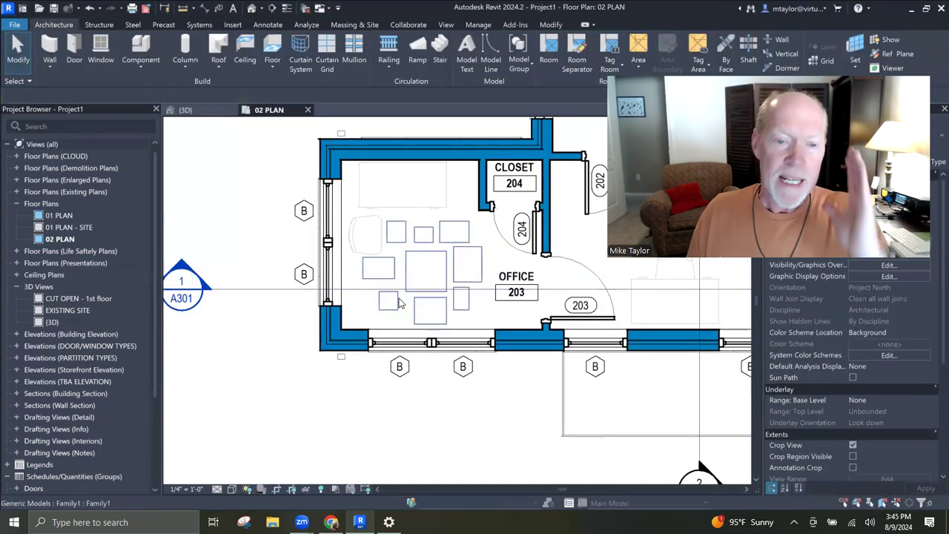
Open building section 1/A301 and examine how the placed boxes sit on the second floor
scroll(370, 306, down, 1)
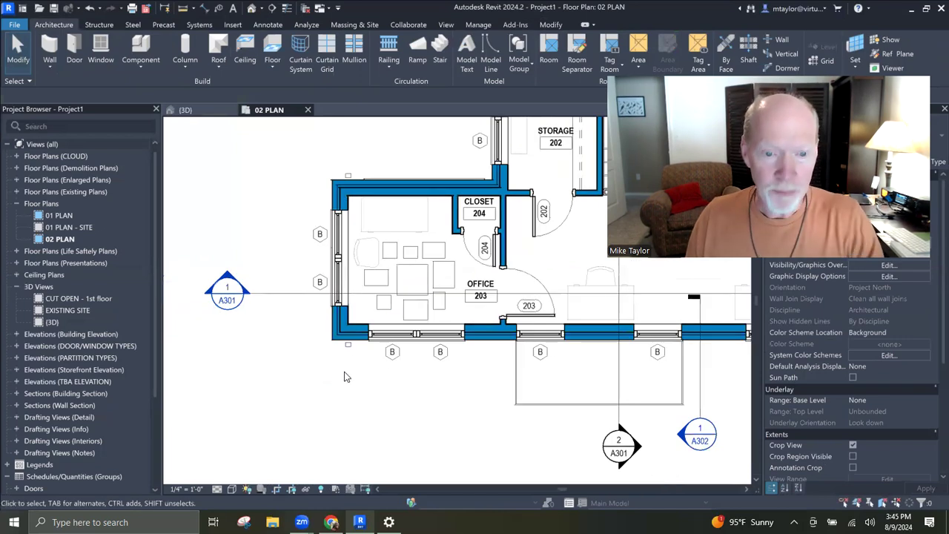
double_click(231, 297)
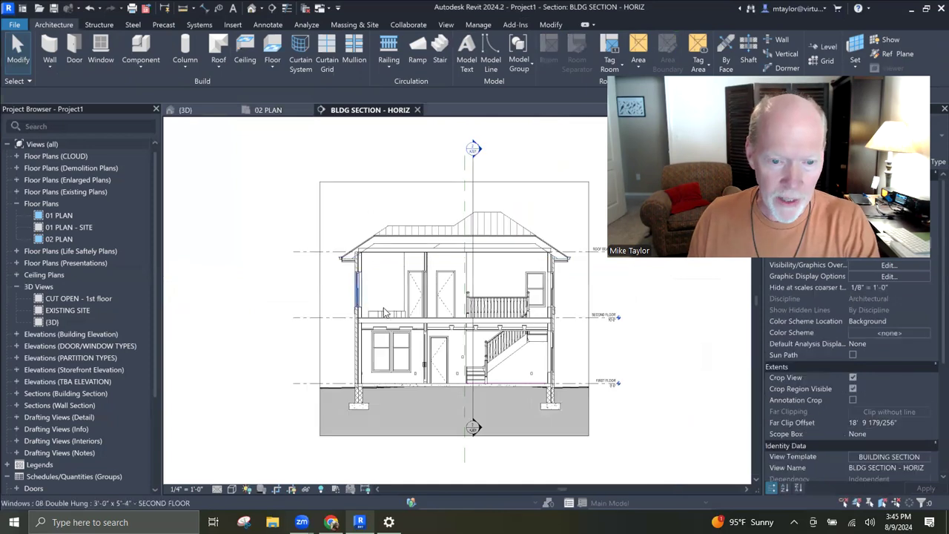
click(416, 307)
scroll(271, 301, up, 3)
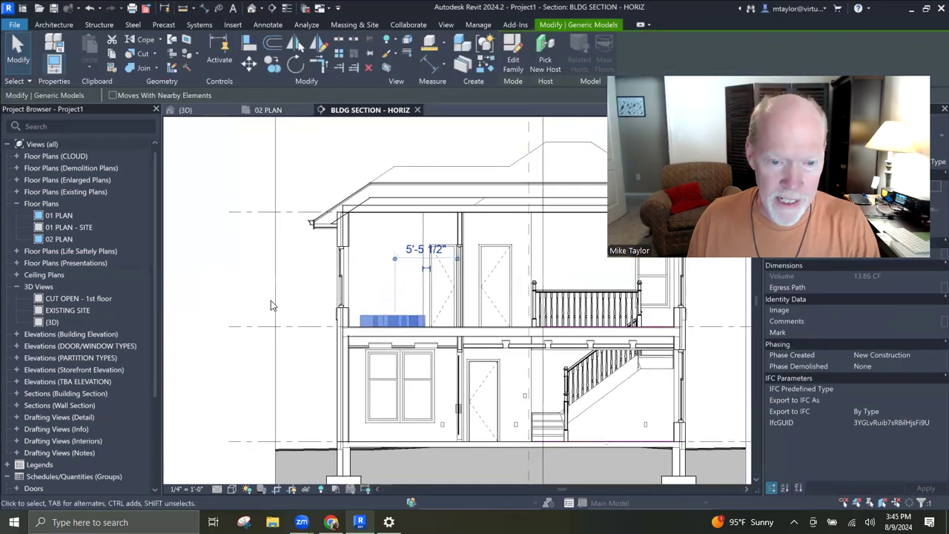
scroll(279, 293, up, 1)
click(429, 275)
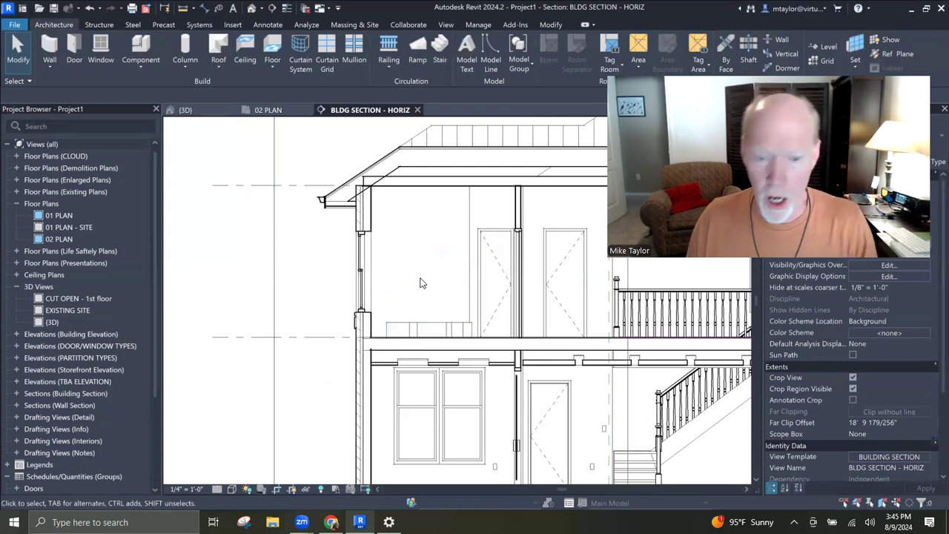
middle_drag(429, 280, 401, 271)
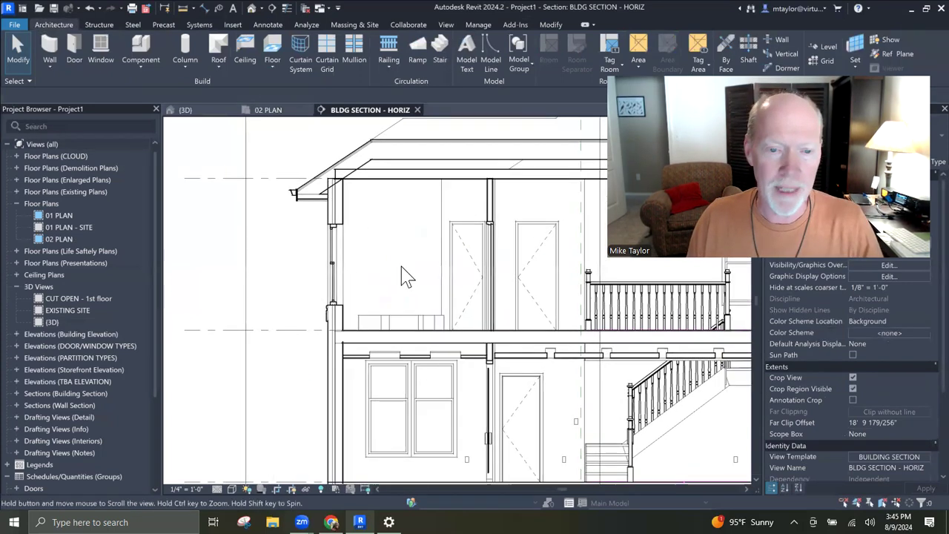
Compare the boxes in the 02 PLAN view with their appearance in the BLDG SECTION - HORIZ view
click(270, 111)
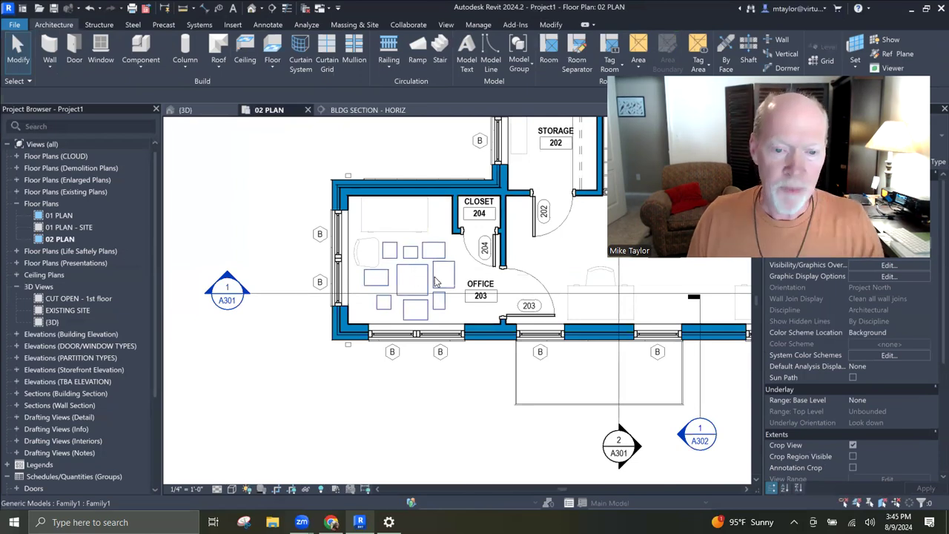
click(364, 111)
click(409, 321)
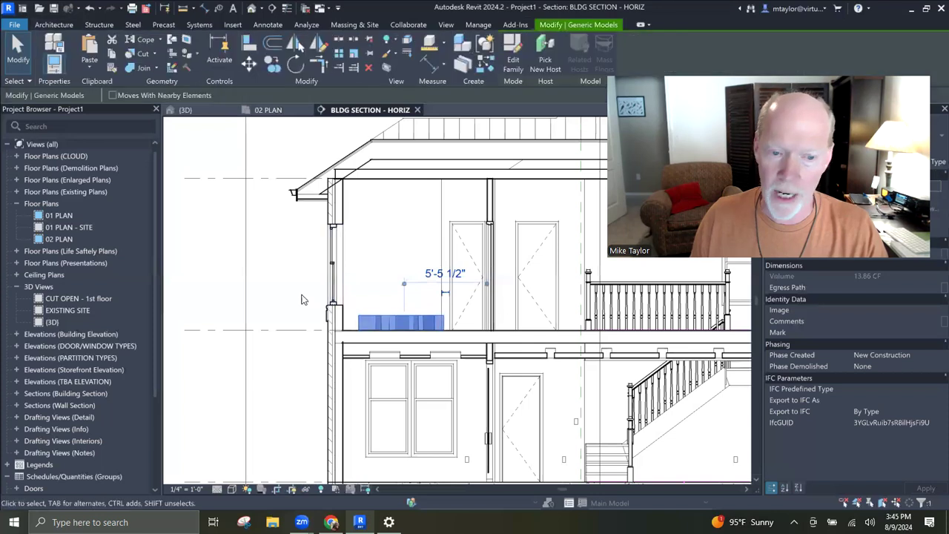
middle_drag(294, 291, 273, 282)
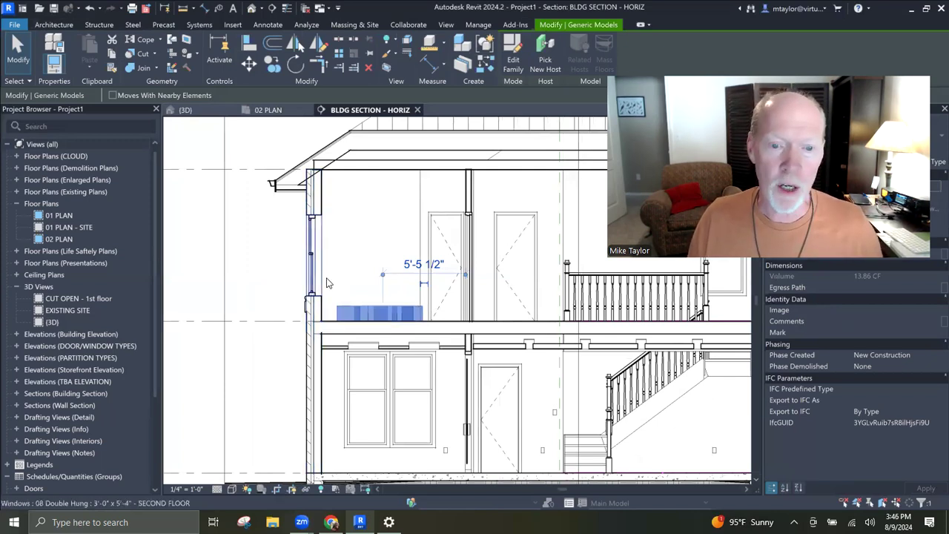
scroll(329, 275, down, 2)
key(Escape)
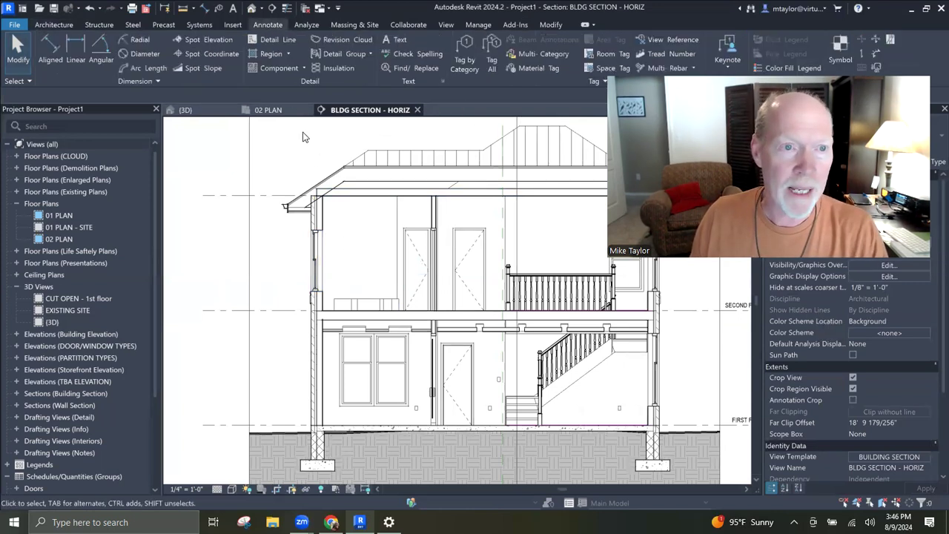
Draw a horizontal detail line across the building section in the 9 - 3 Hour Rating style, about 4'-1 1/2" above the second floor
click(276, 40)
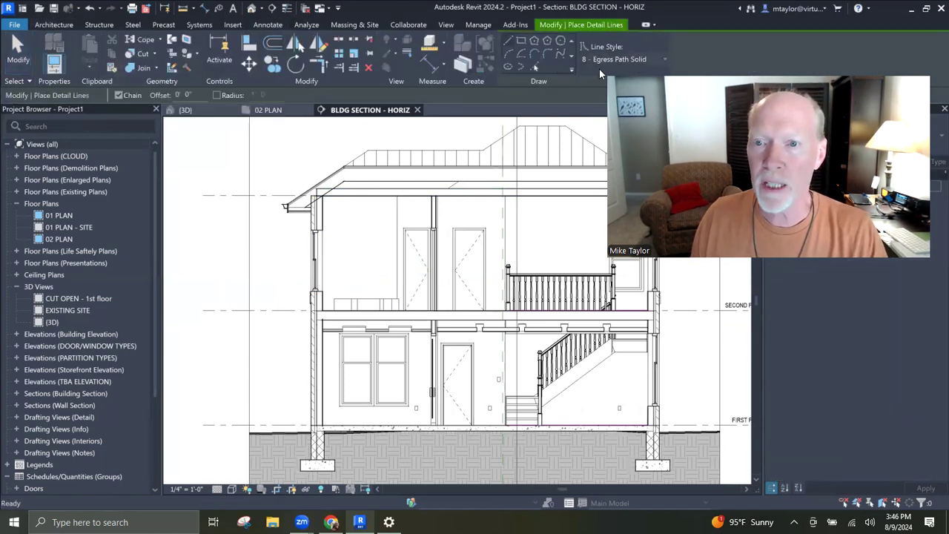
click(602, 60)
click(601, 130)
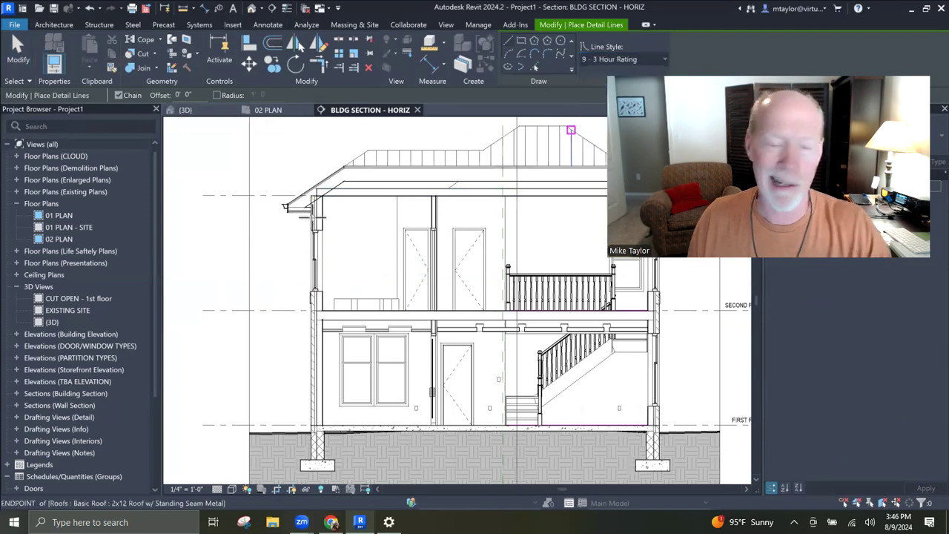
click(252, 264)
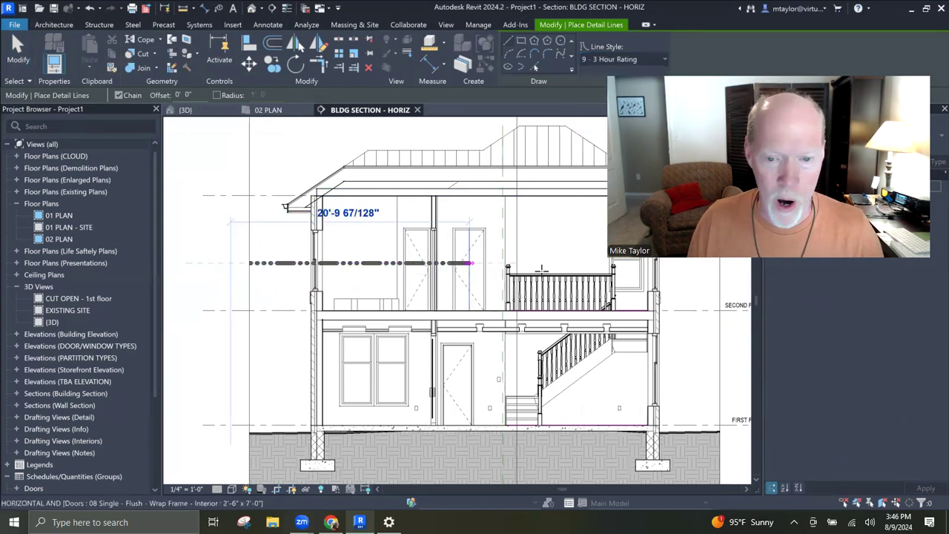
mouse_move(596, 263)
middle_down()
mouse_move(540, 264)
mouse_move(463, 286)
middle_up()
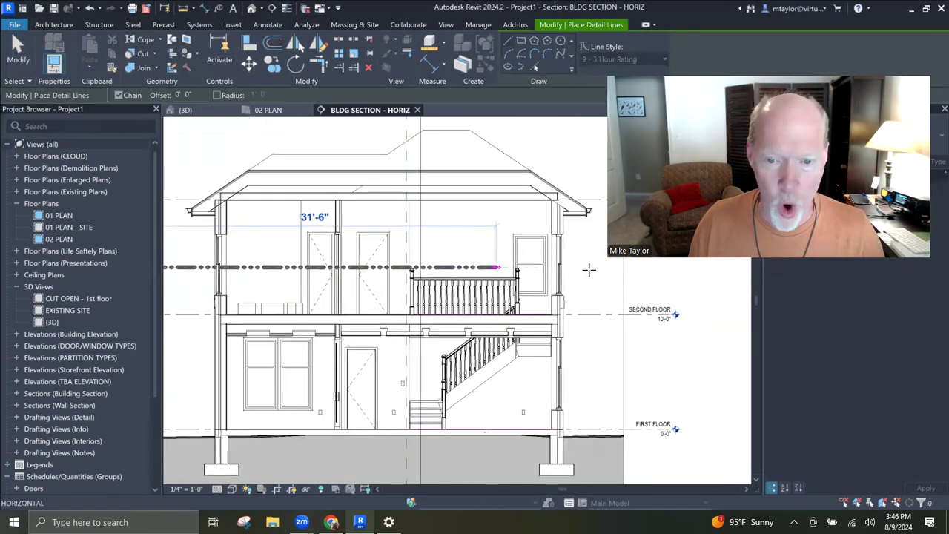
click(589, 270)
key(Escape)
middle_drag(303, 292, 413, 274)
scroll(355, 265, down, 1)
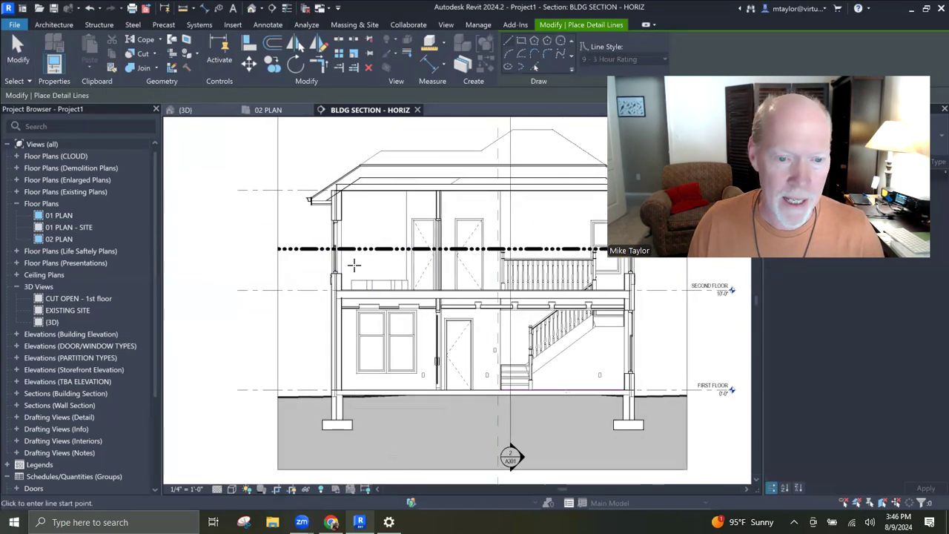
scroll(354, 265, up, 2)
key(Escape)
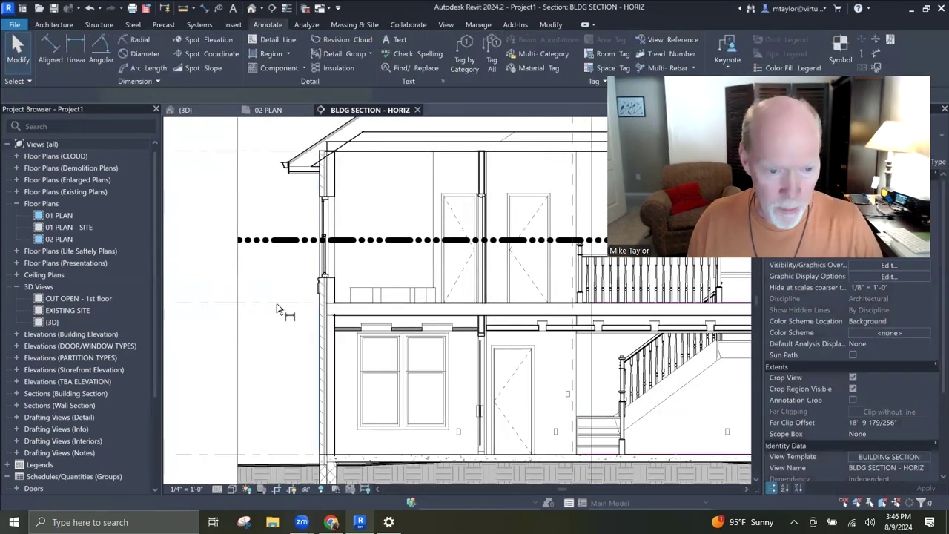
Dimension the height of the detail line above the second-floor level
key(d)
key(i)
click(278, 303)
click(278, 267)
click(273, 275)
key(Escape)
key(Escape)
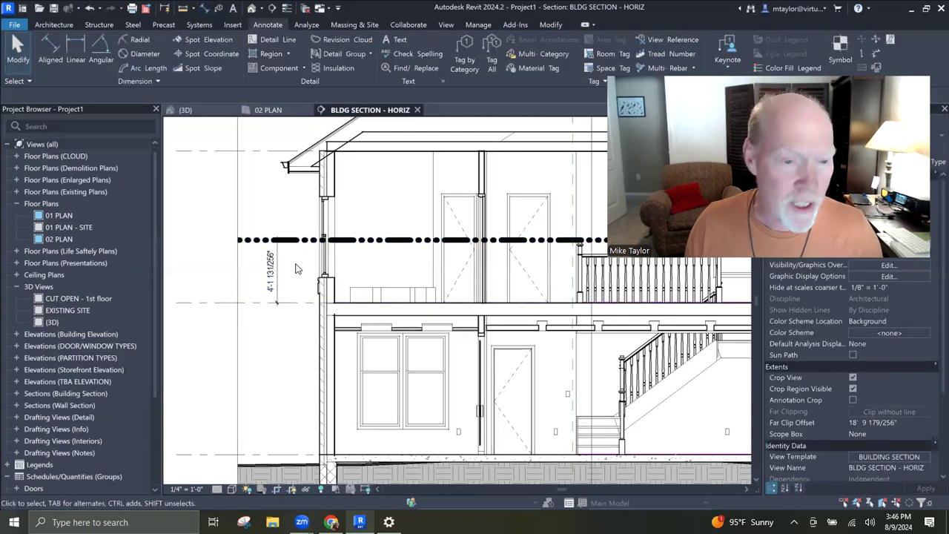
Set the detail line's height above the second floor to 4'-0"
click(294, 247)
click(269, 270)
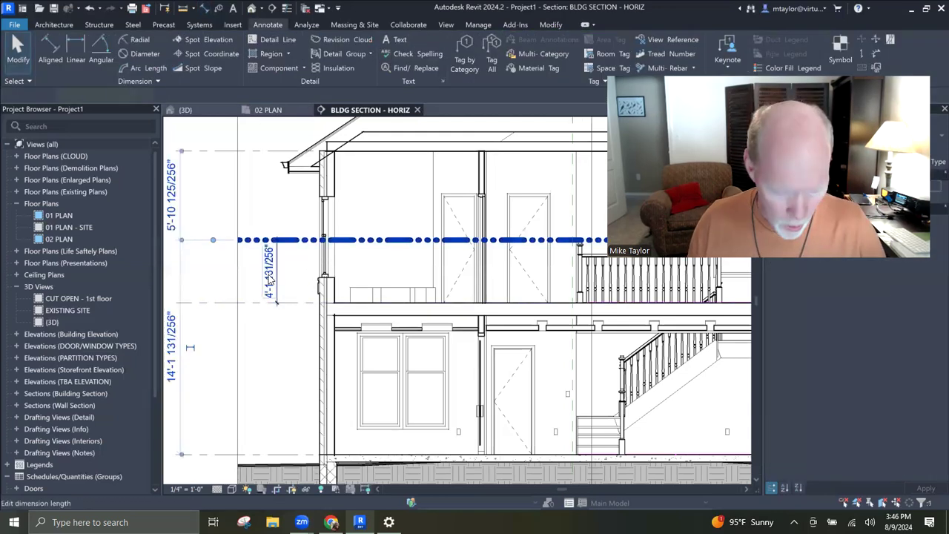
text(4)
key(Return)
key(Escape)
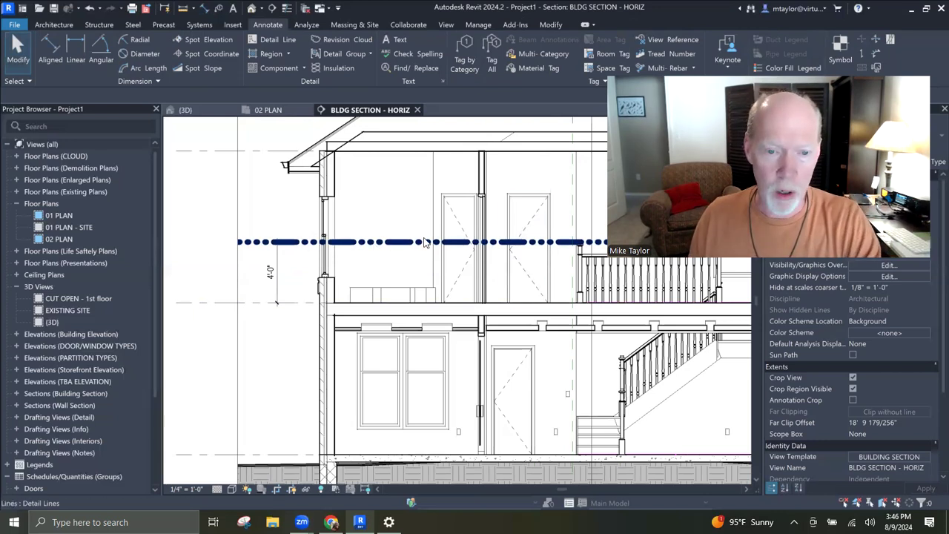
Compare the boxes below the detail line in the section with their display in the 02 PLAN view
middle_drag(607, 247, 501, 250)
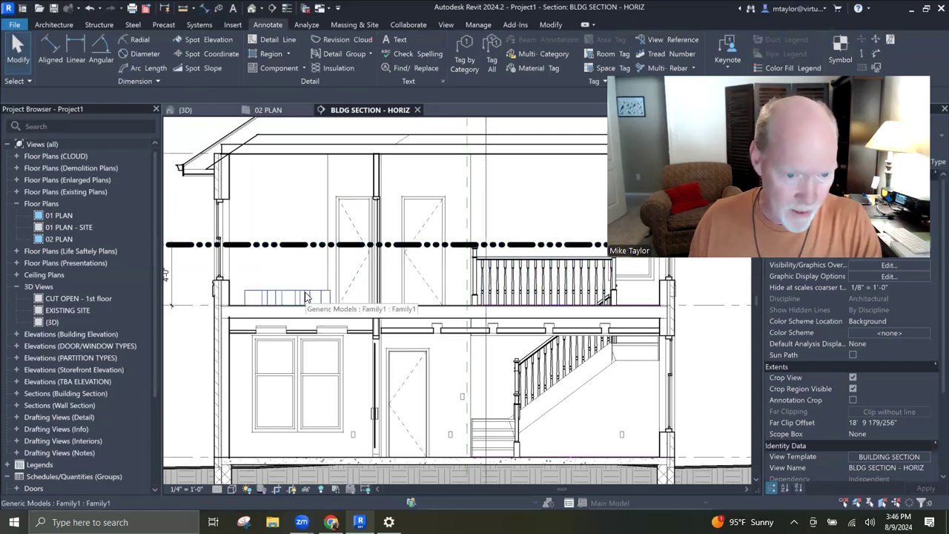
click(269, 109)
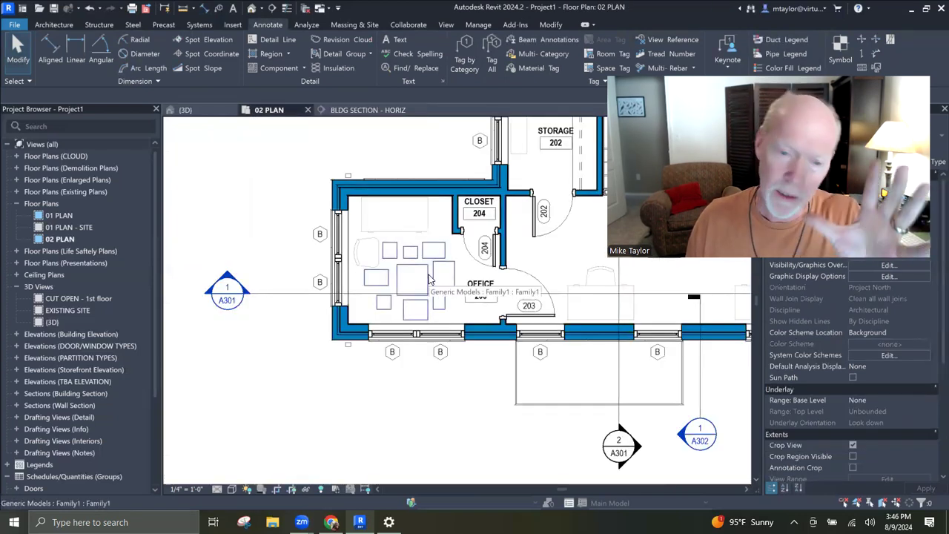
click(365, 111)
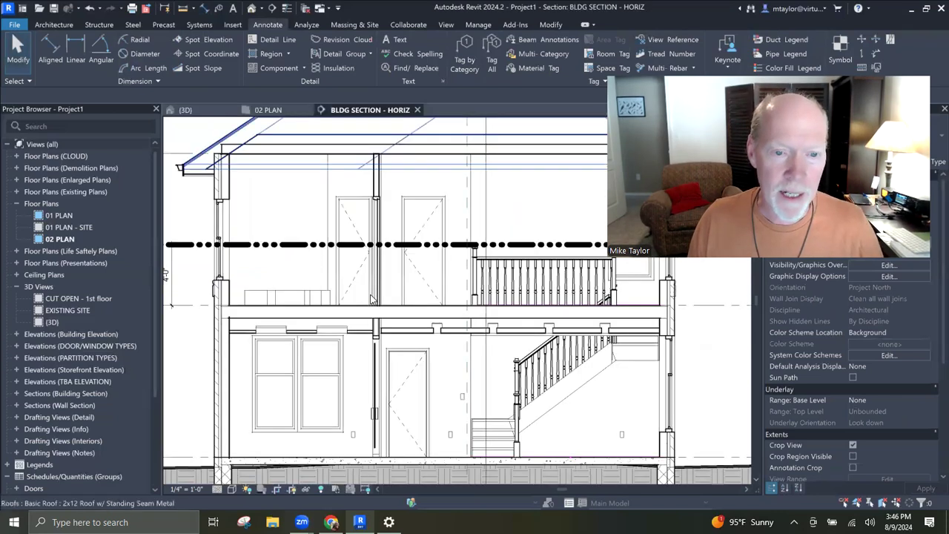
Remove the BUILDING SECTION view template from the section view by assigning <None>
key(v)
key(g)
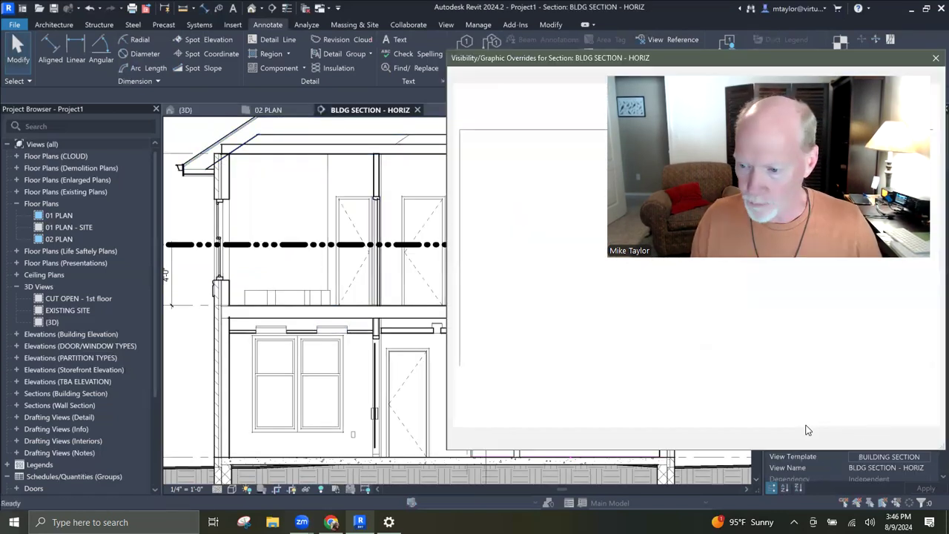
click(890, 458)
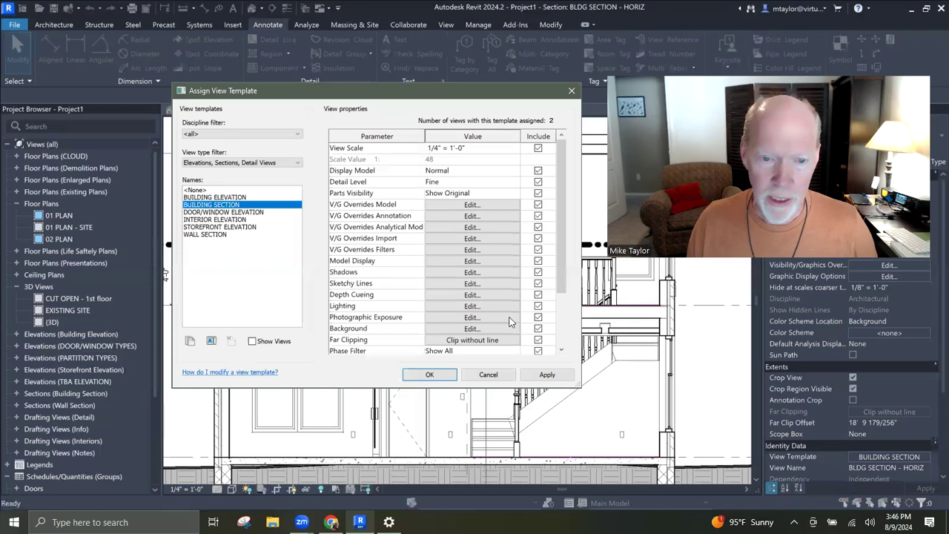
click(195, 190)
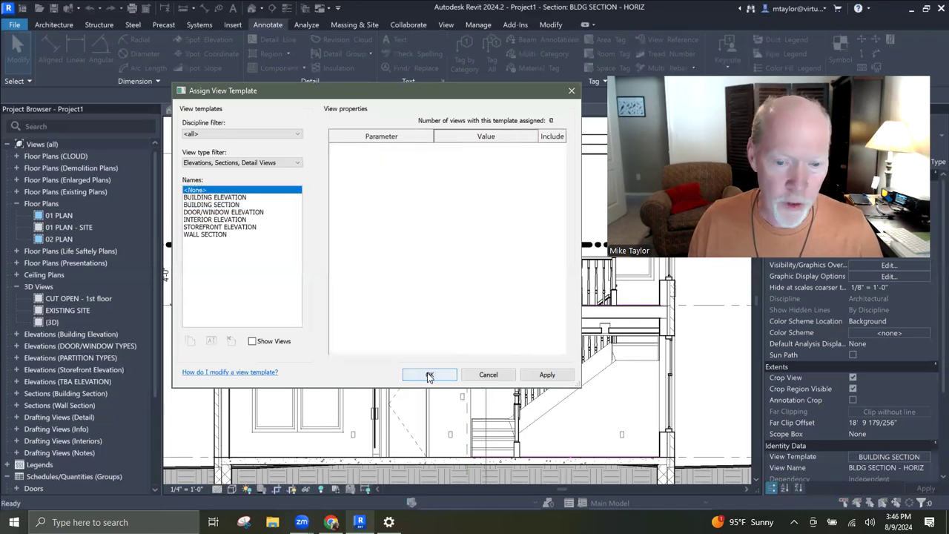
click(428, 375)
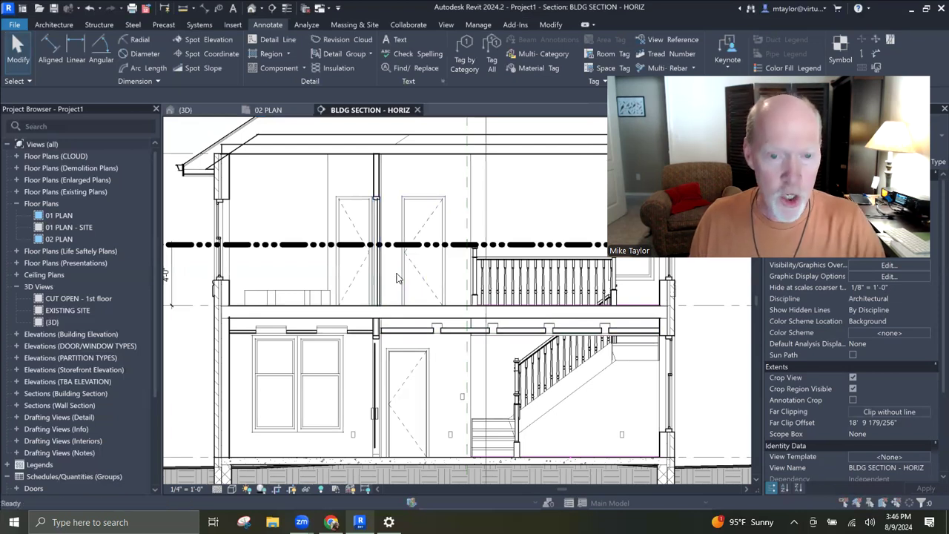
Turn on the Furniture category in the building section's visibility/graphics overrides
key(v)
key(v)
drag(554, 59, 363, 54)
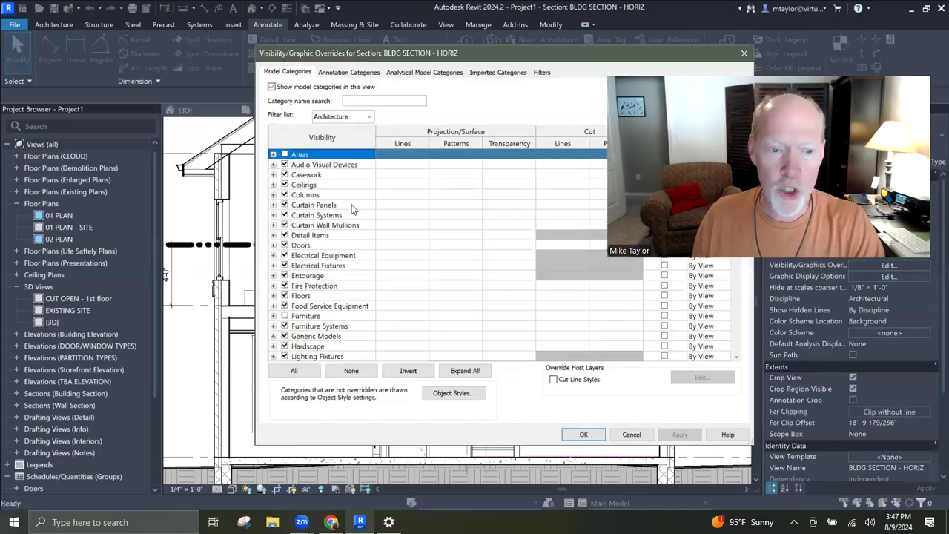
click(284, 317)
click(593, 436)
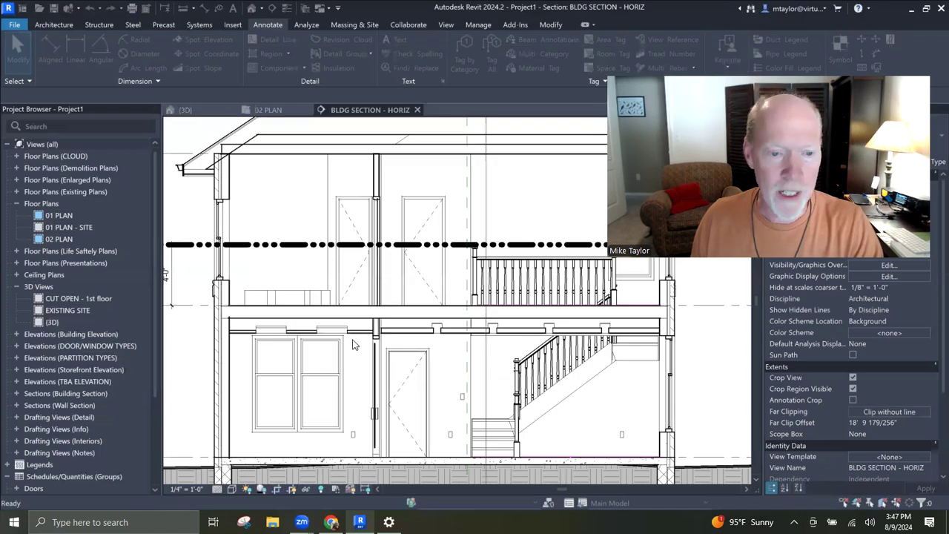
Shift the student desk in the second-floor office slightly toward the interior doors in the section
middle_drag(360, 277, 442, 271)
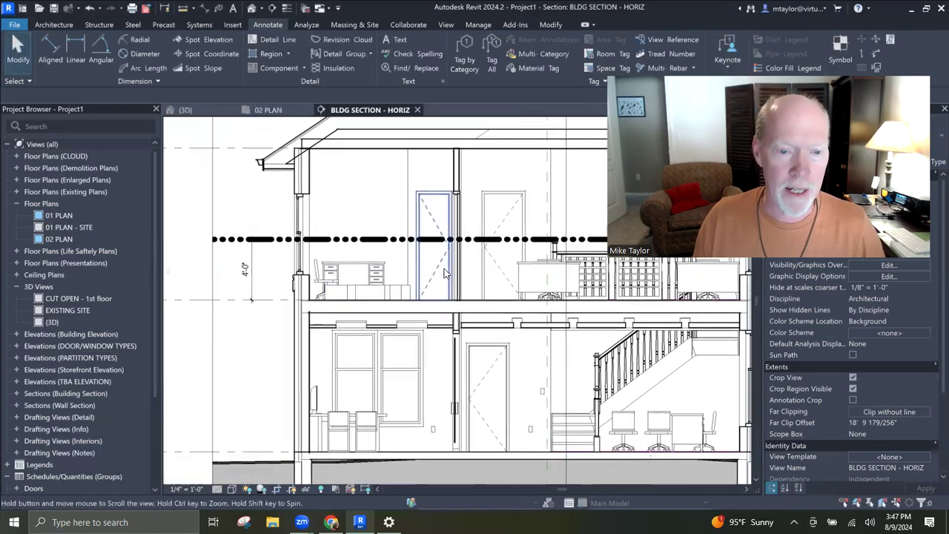
click(384, 278)
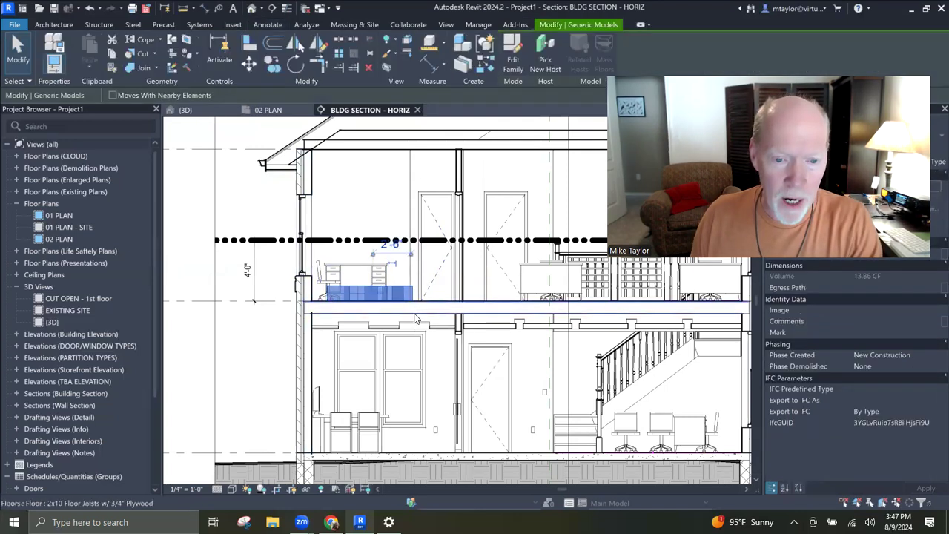
click(384, 273)
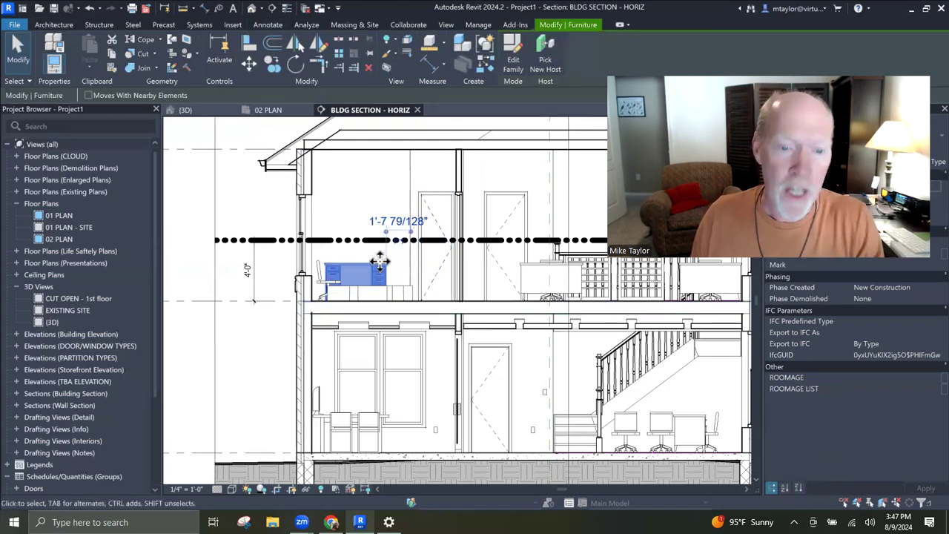
drag(378, 261, 382, 261)
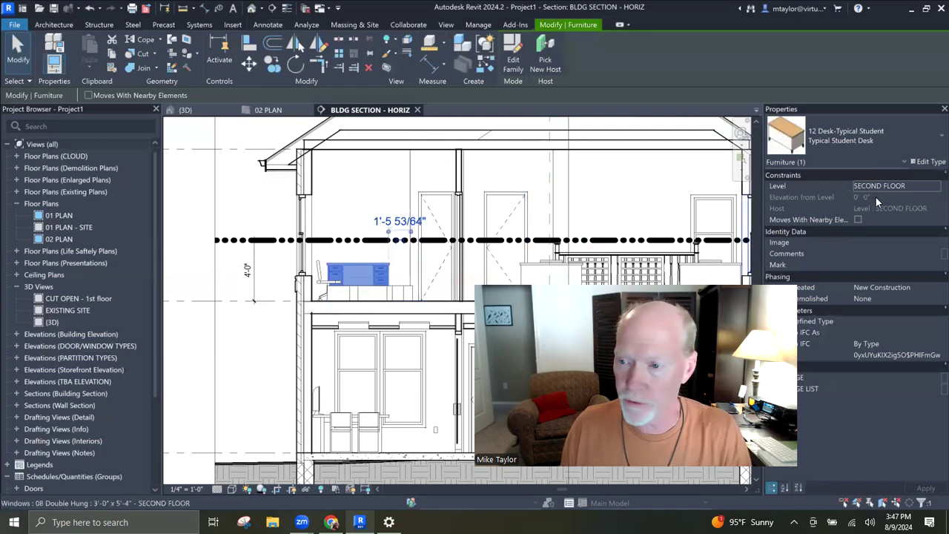
key(Escape)
Try to copy the second-floor student desk straight up above the detail line with Constrain turned off
click(378, 276)
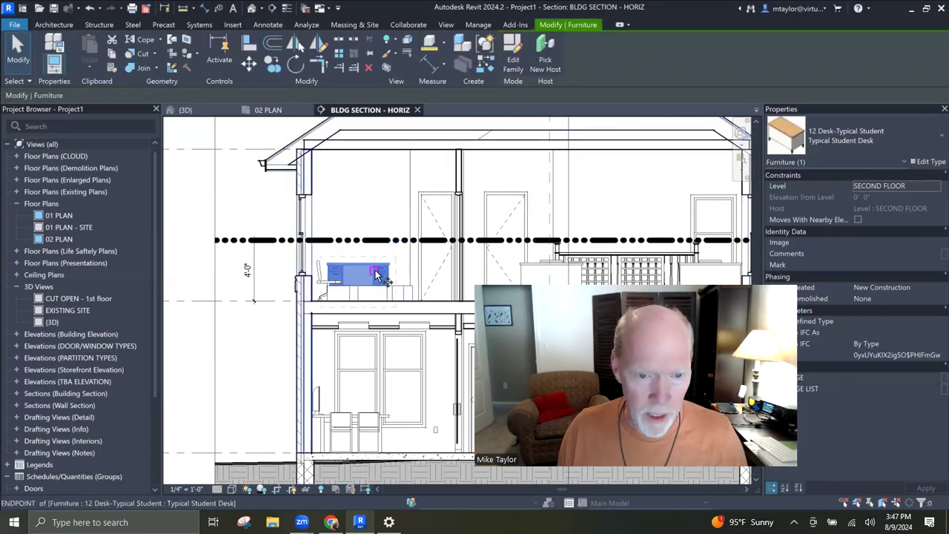
click(377, 219)
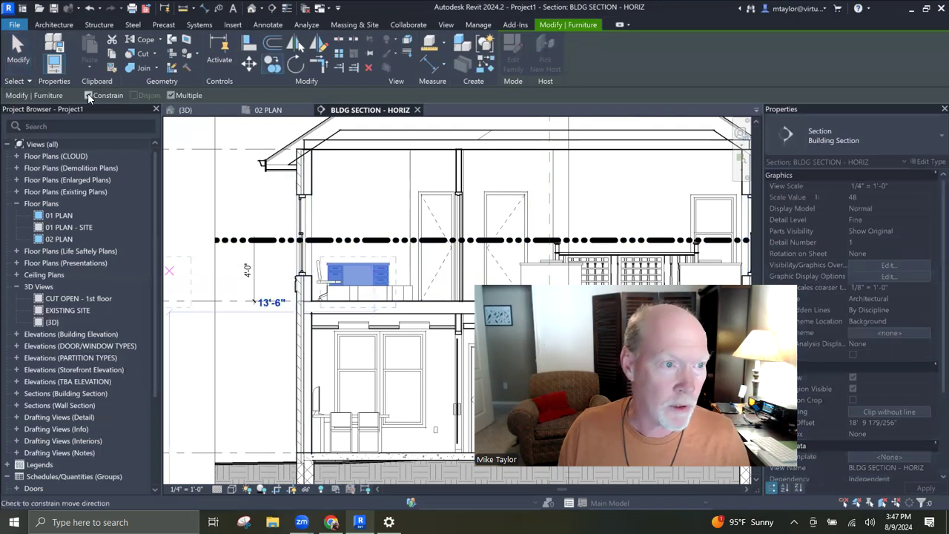
click(88, 95)
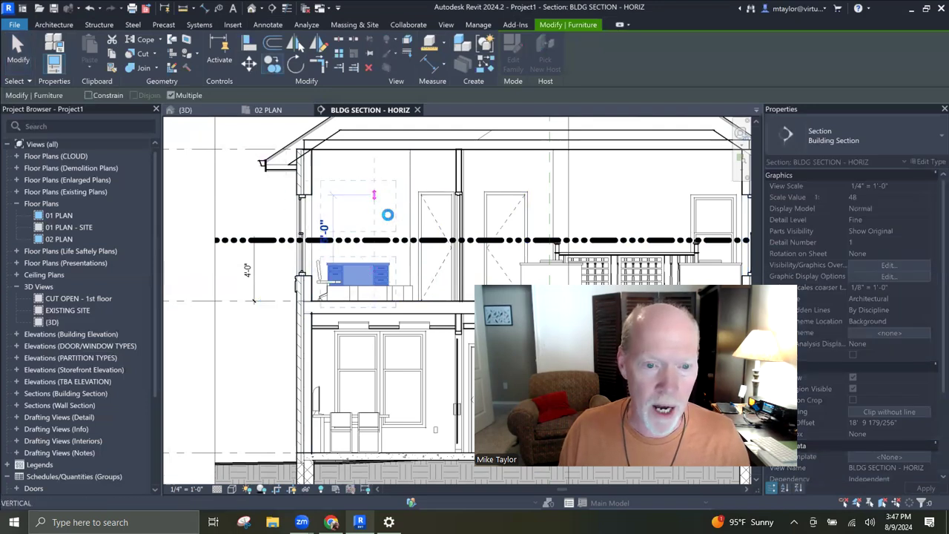
click(387, 215)
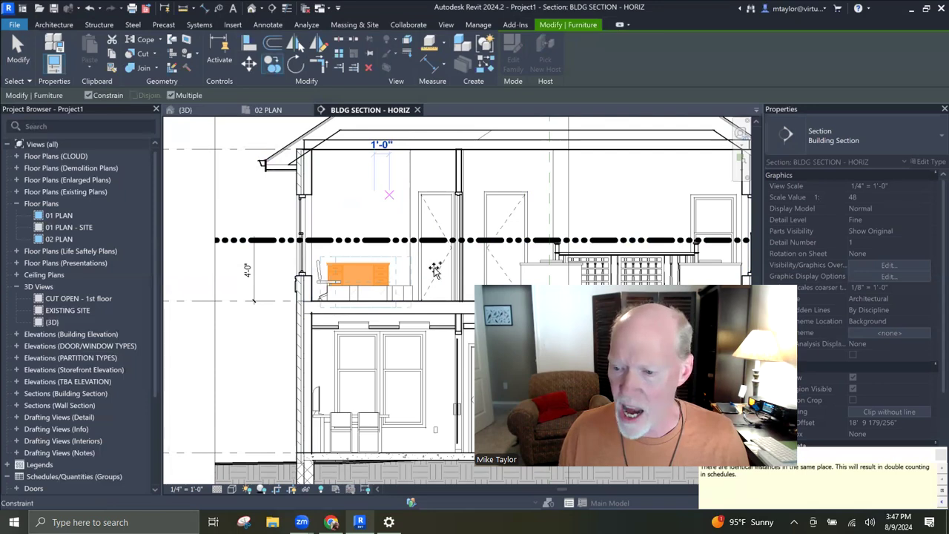
key(Escape)
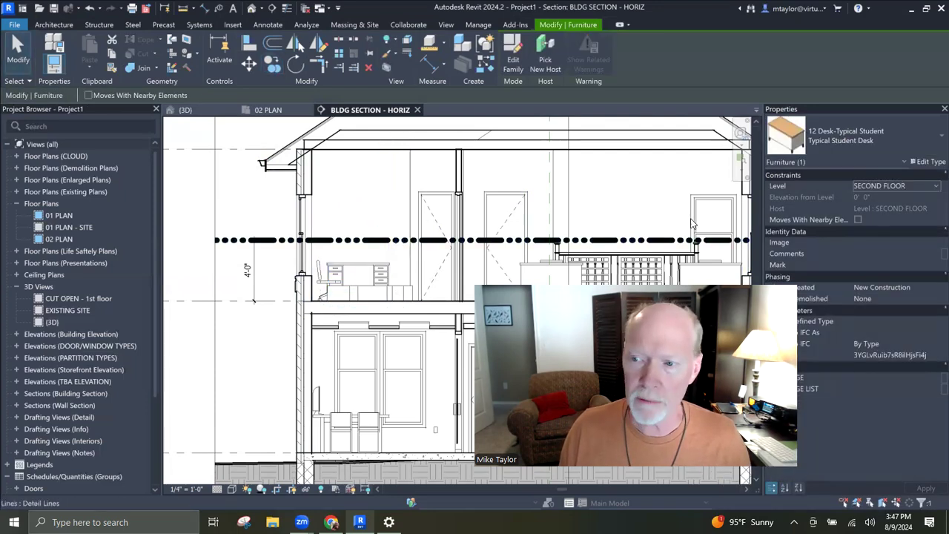
key(Escape)
click(382, 274)
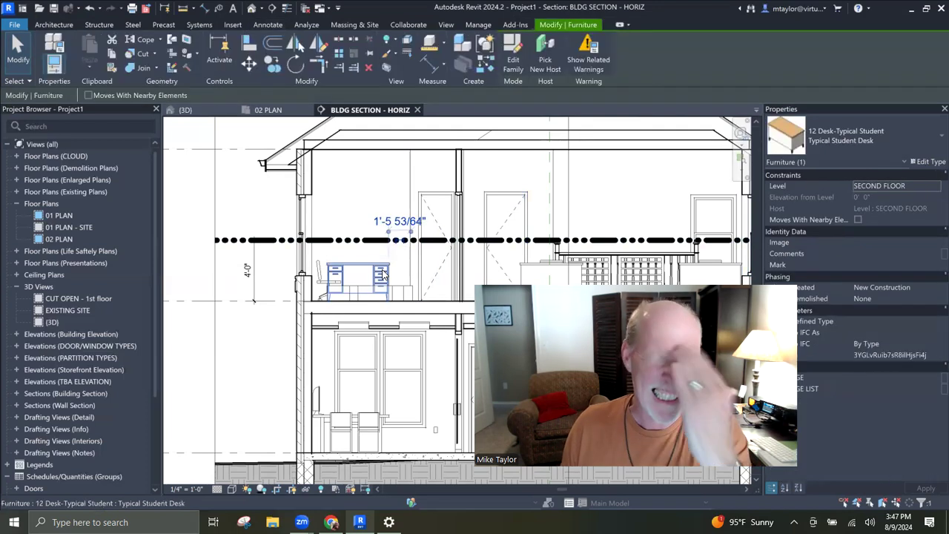
key(Escape)
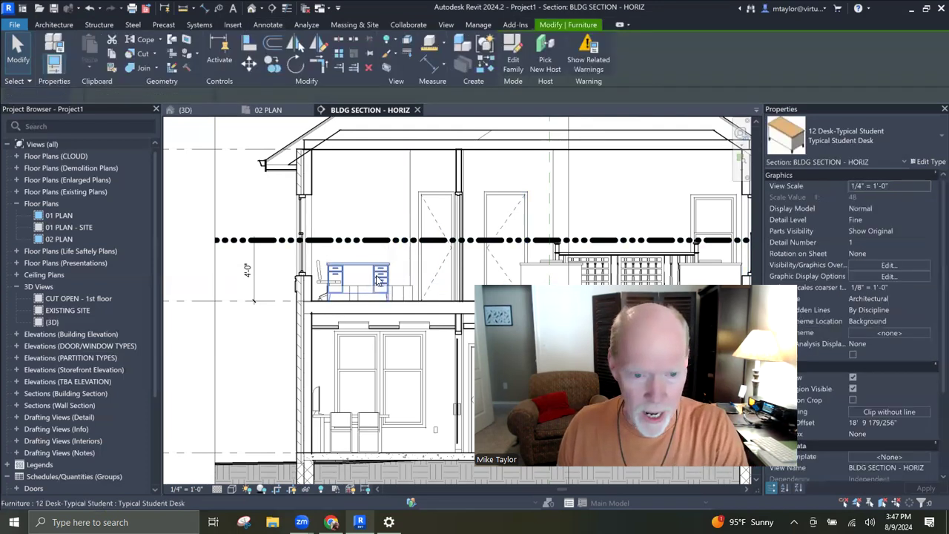
Set the box family's Elevation from Level to 2'-0" and check its display in the 02 PLAN view
click(401, 289)
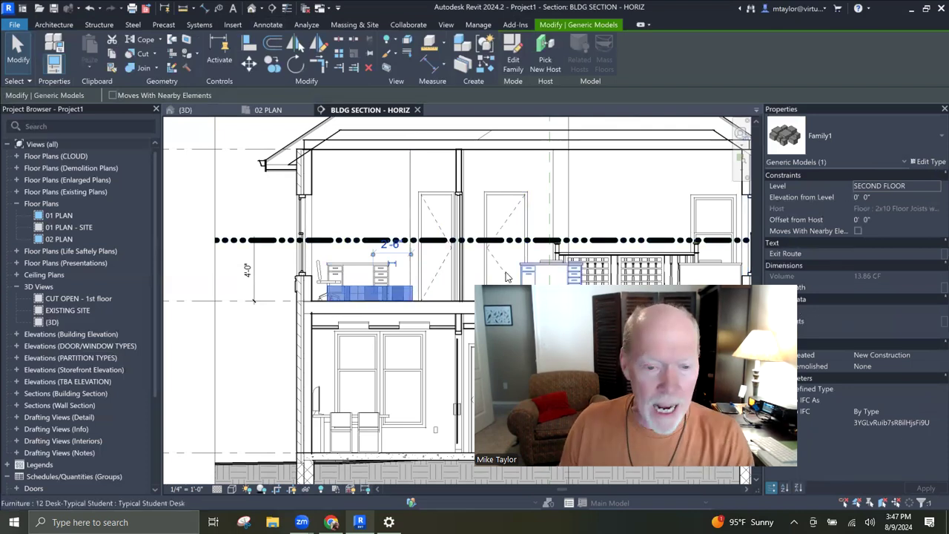
click(875, 195)
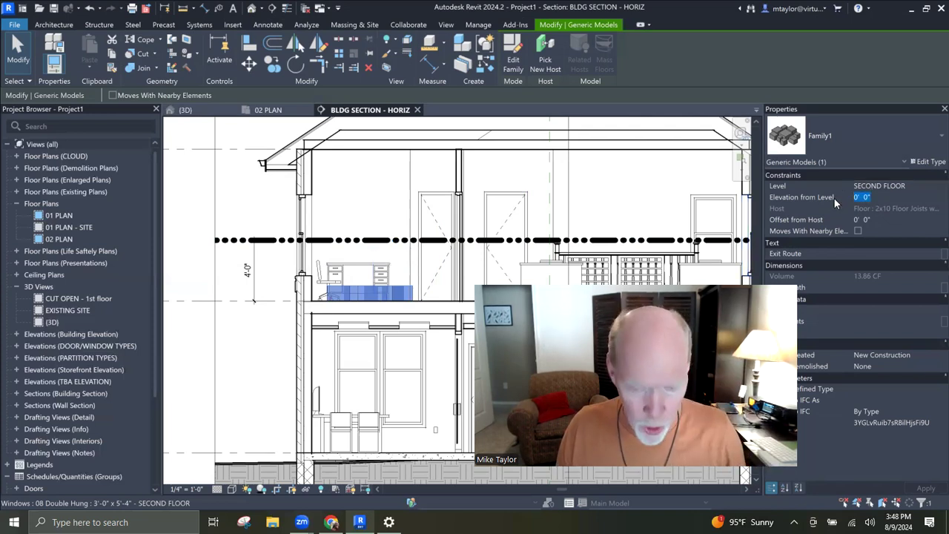
text(2)
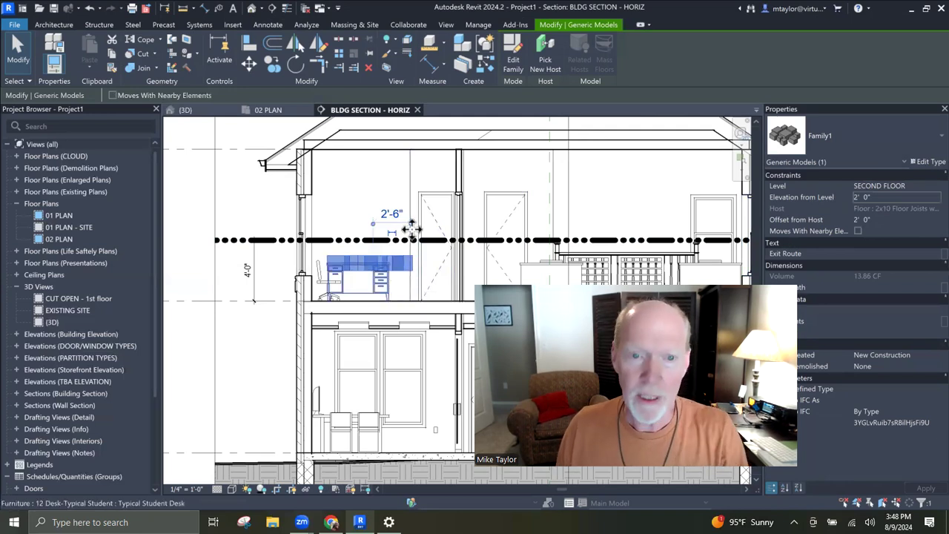
click(263, 110)
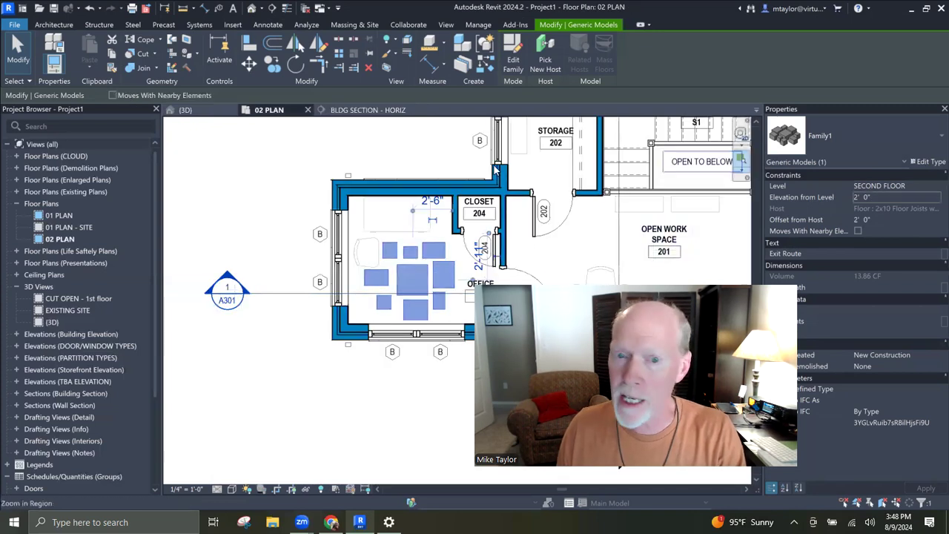
click(381, 111)
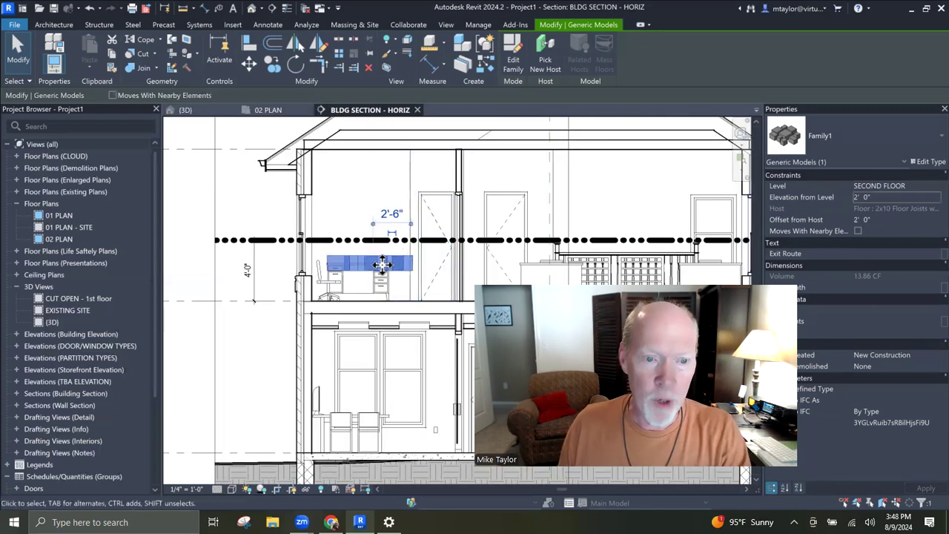
Raise the box family's Elevation from Level to 3'-0" and compare its display in the 02 PLAN view
click(185, 110)
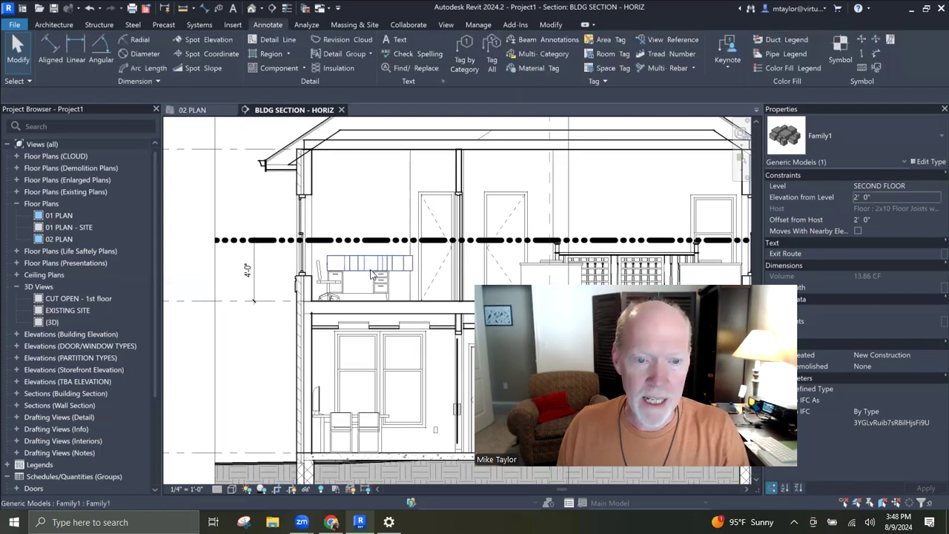
double_click(872, 196)
text(3)
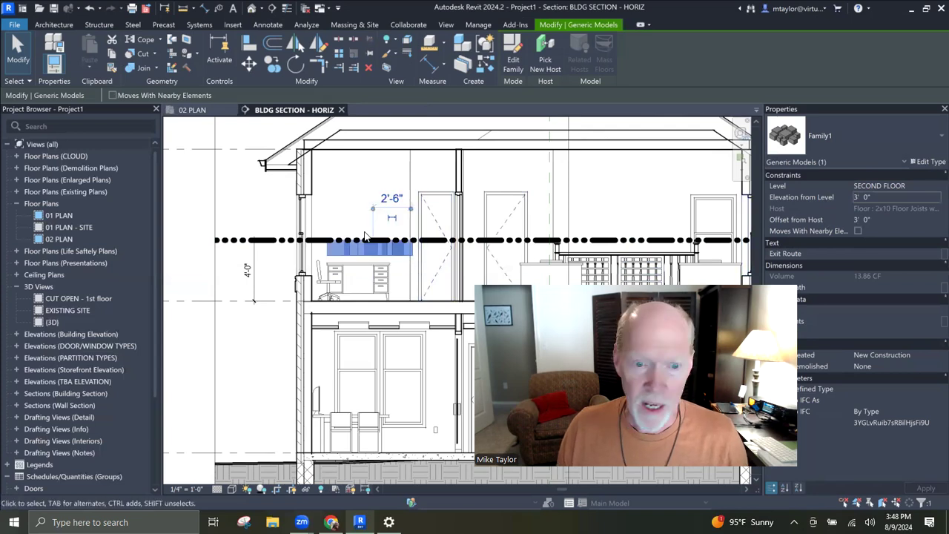
click(191, 109)
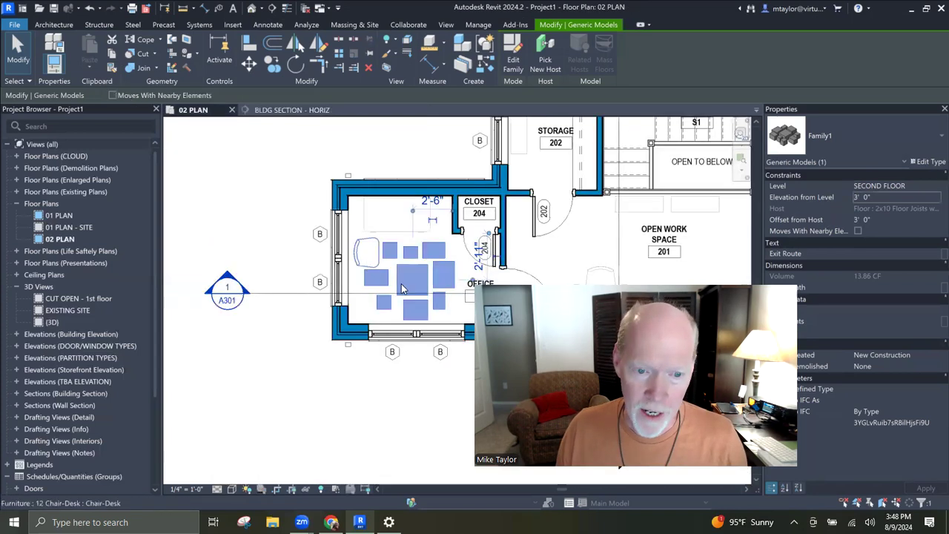
click(303, 111)
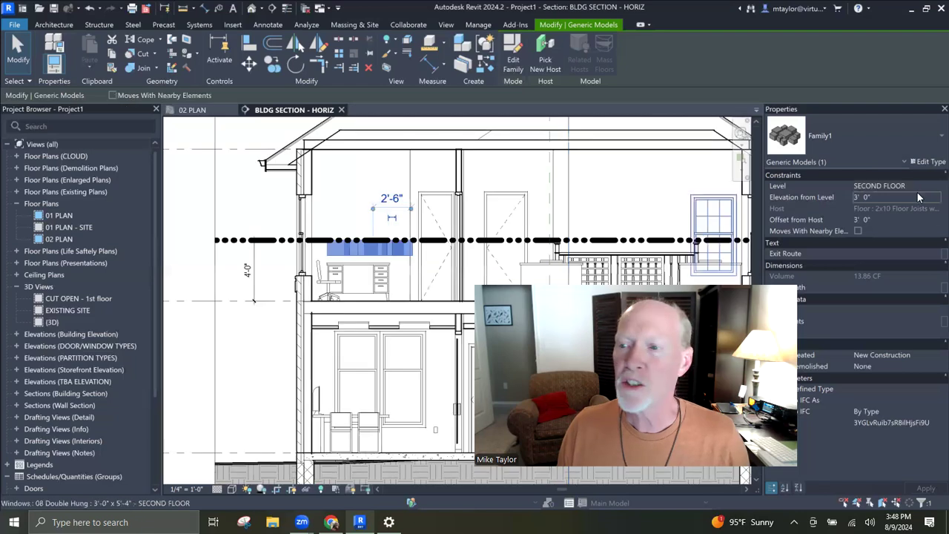
Set the box family's Elevation from Level to 5'-0" and check the boxes in the office in 02 PLAN
click(884, 197)
text(5)
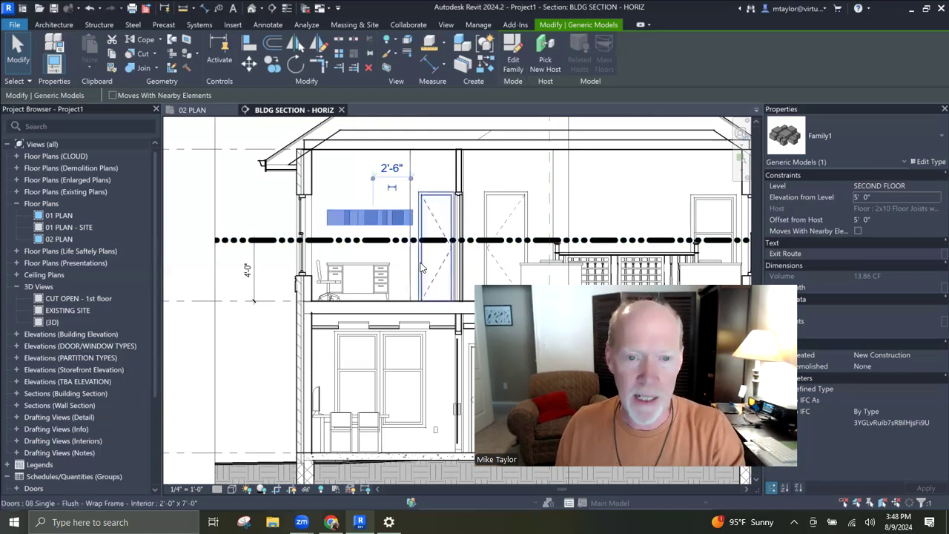
click(195, 110)
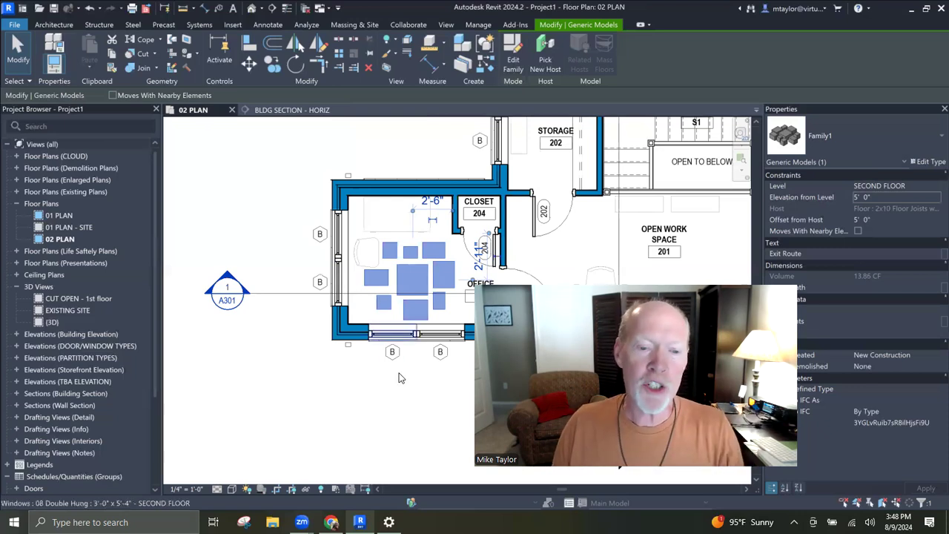
click(418, 387)
middle_drag(417, 388, 378, 330)
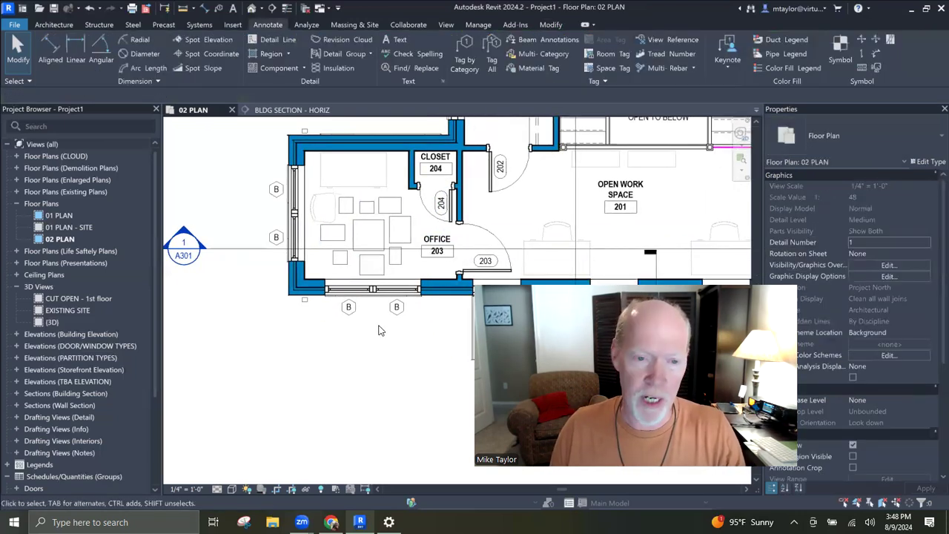
Open the box family from the office for editing and select its extrusion in the 3D view
click(386, 234)
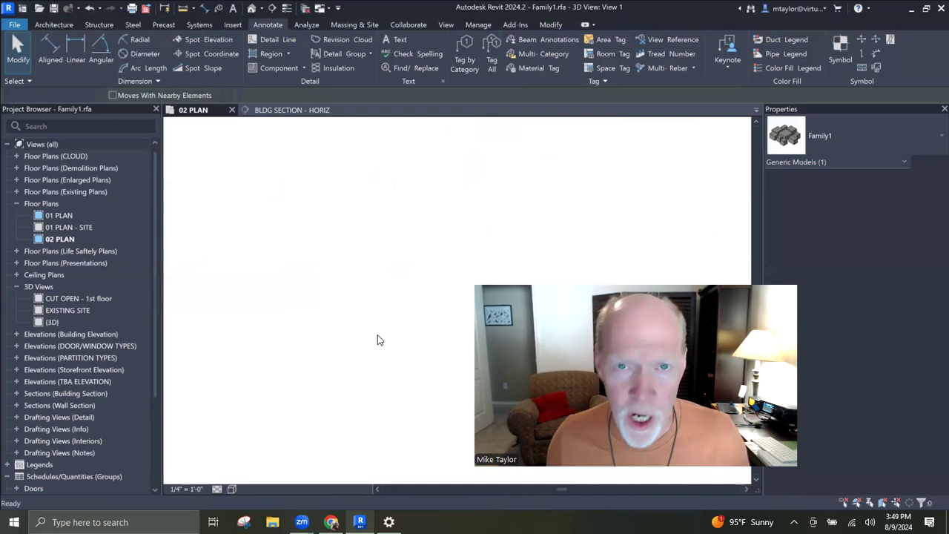
scroll(447, 273, down, 3)
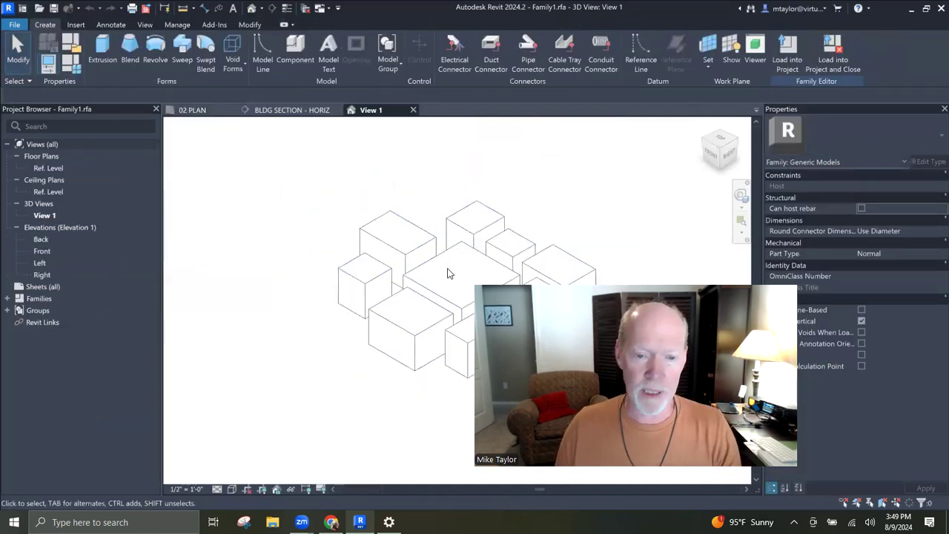
scroll(385, 245, down, 2)
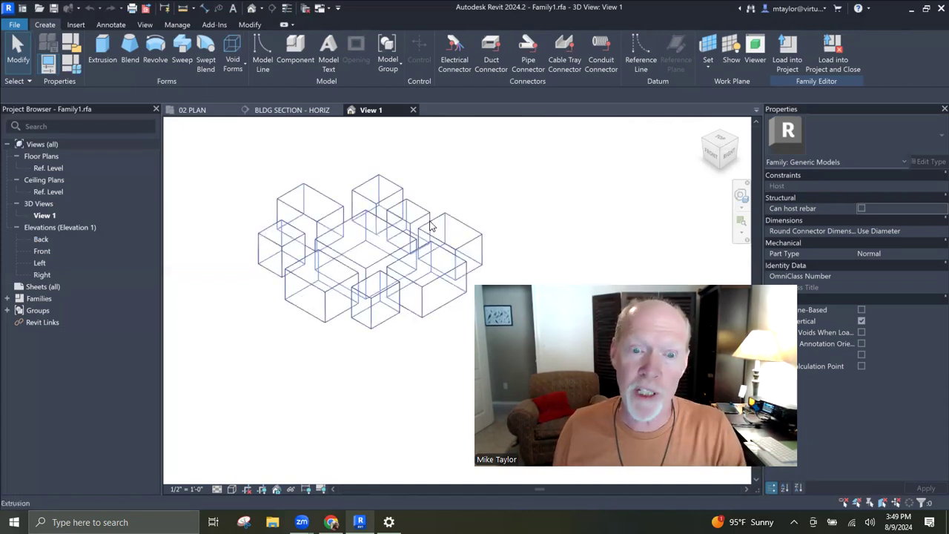
click(434, 277)
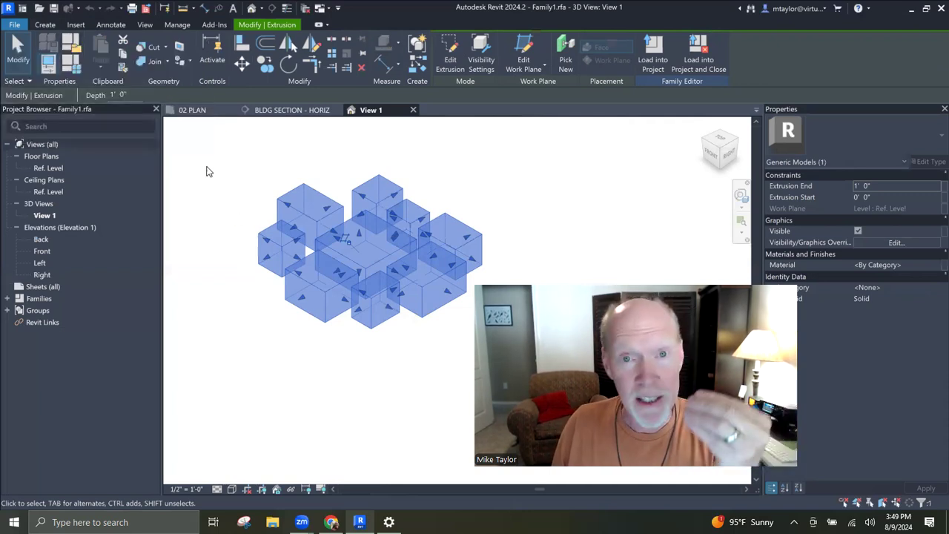
Change the box family's category from Generic Models to Furniture
click(69, 52)
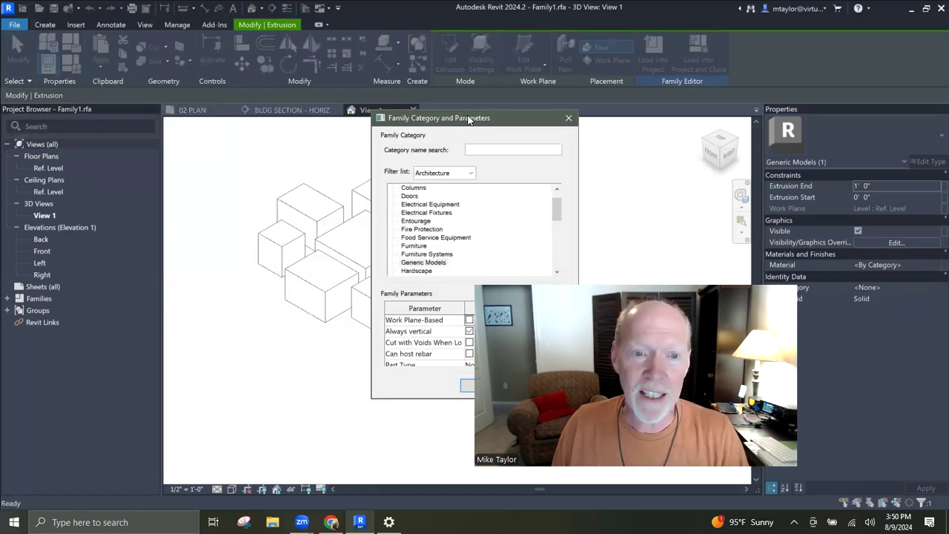
drag(469, 120, 344, 112)
mouse_move(436, 206)
mouse_down()
mouse_move(434, 230)
mouse_move(434, 194)
mouse_move(435, 211)
mouse_up()
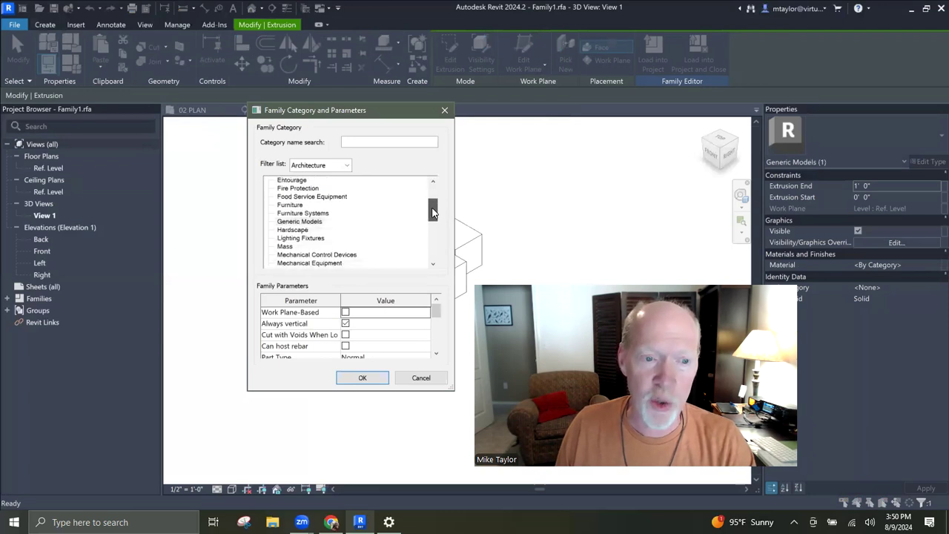
click(359, 222)
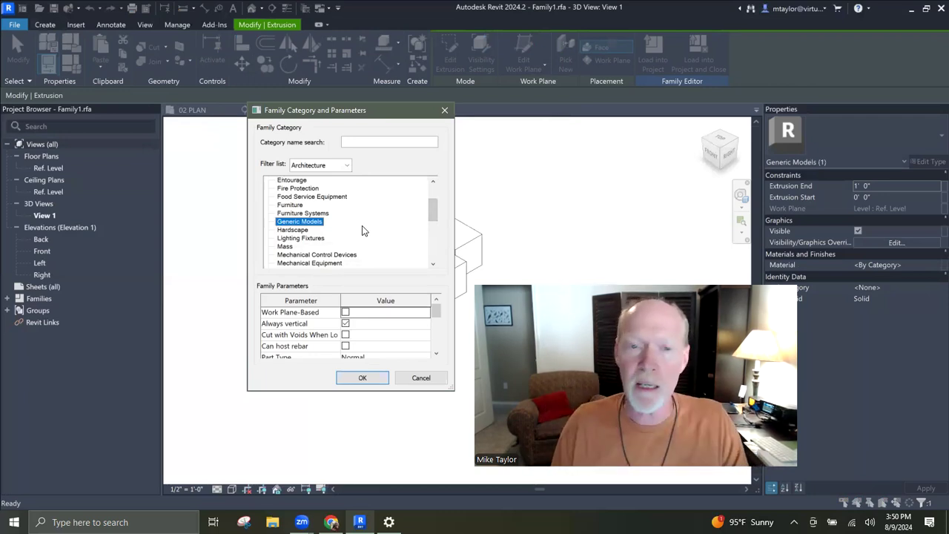
click(291, 206)
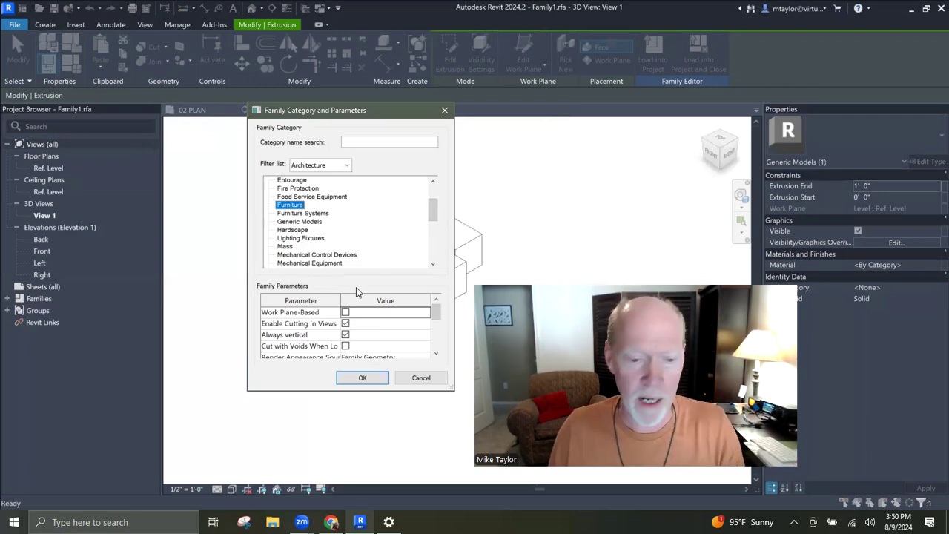
click(363, 378)
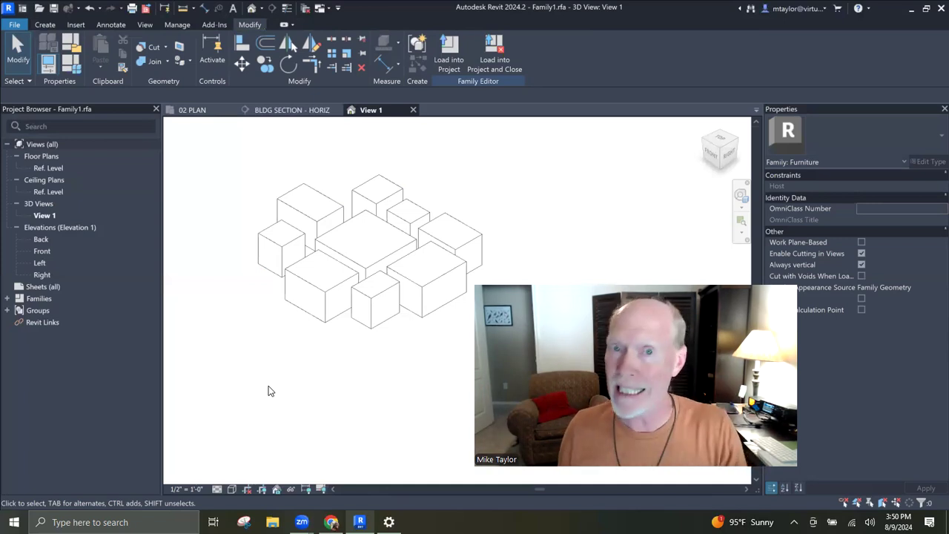
Load the furniture box family into the project, closing the family file and overwriting the existing version
click(498, 64)
drag(483, 202, 388, 157)
click(404, 218)
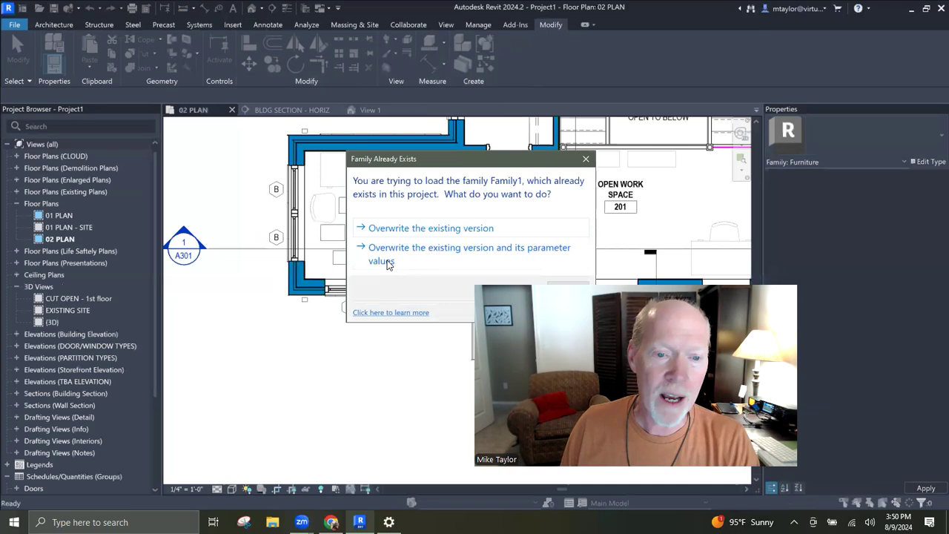
click(434, 228)
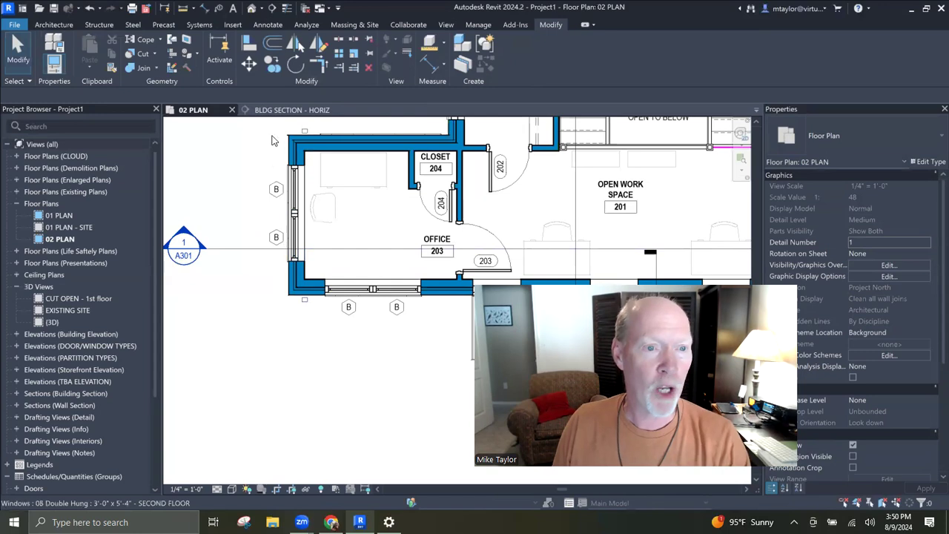
Select the box family in BLDG SECTION - HORIZ and set its Offset from Host to 3'-0"
click(275, 110)
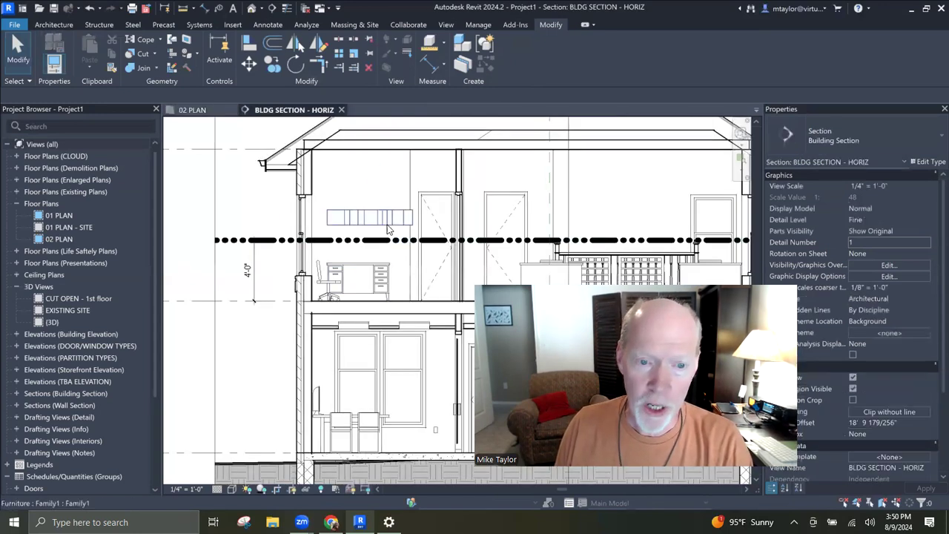
click(380, 223)
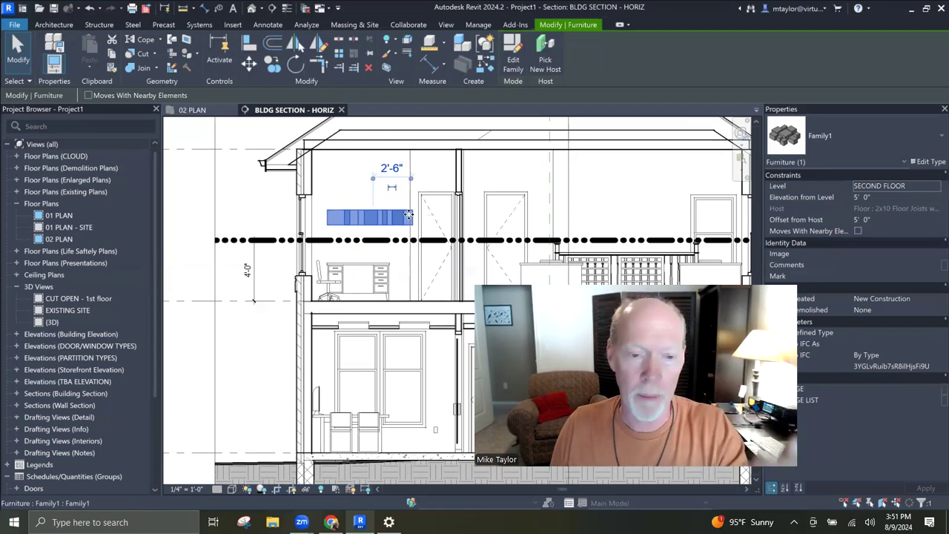
click(862, 220)
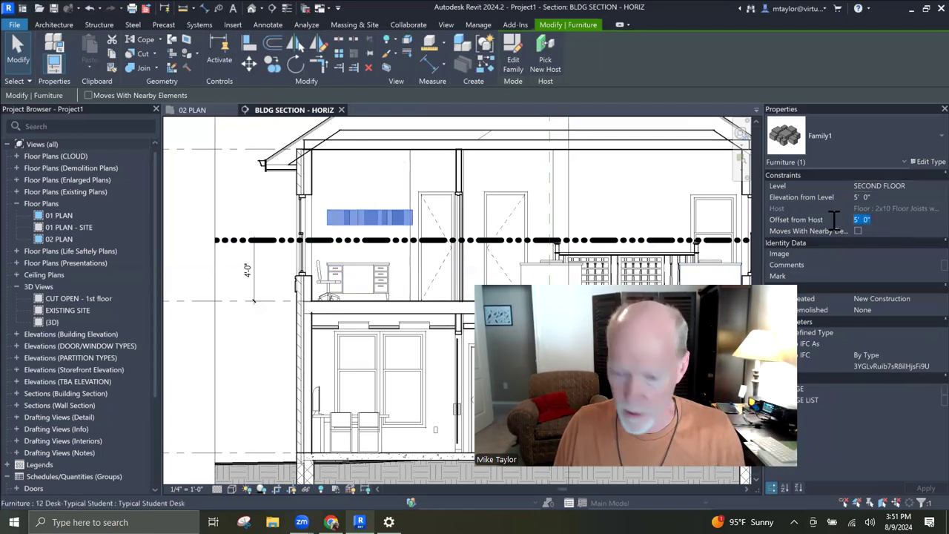
text(3)
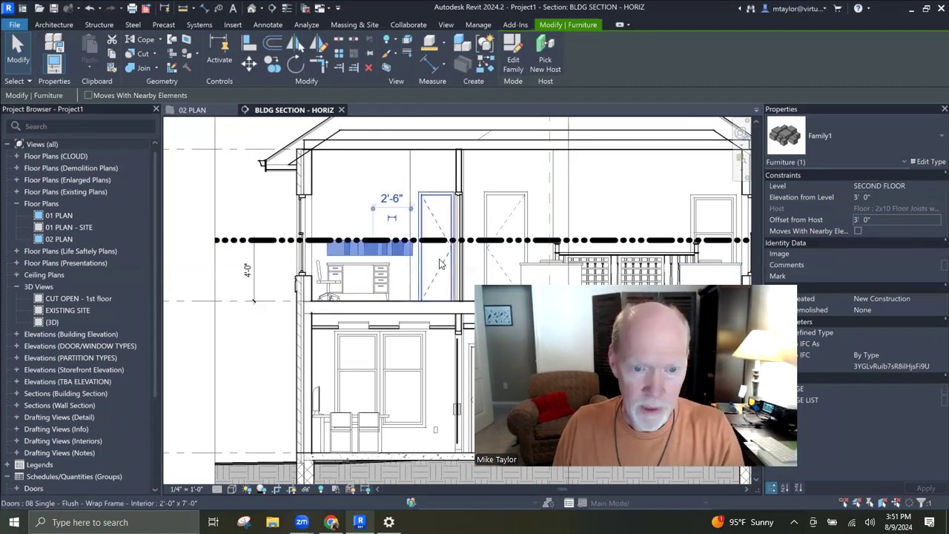
Set the box family's Elevation from Level to 2'-6" and check its display in the 02 PLAN office
click(871, 191)
drag(883, 197, 819, 198)
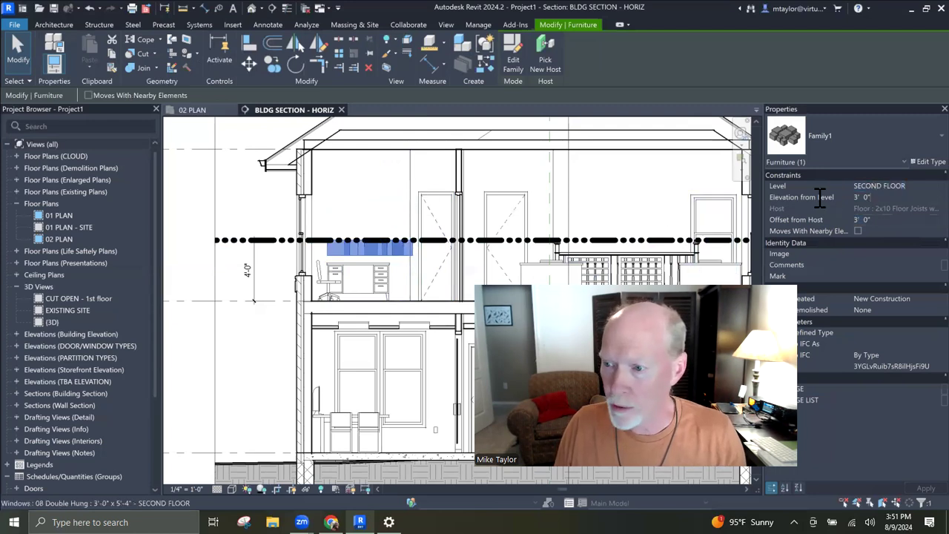
text(2')
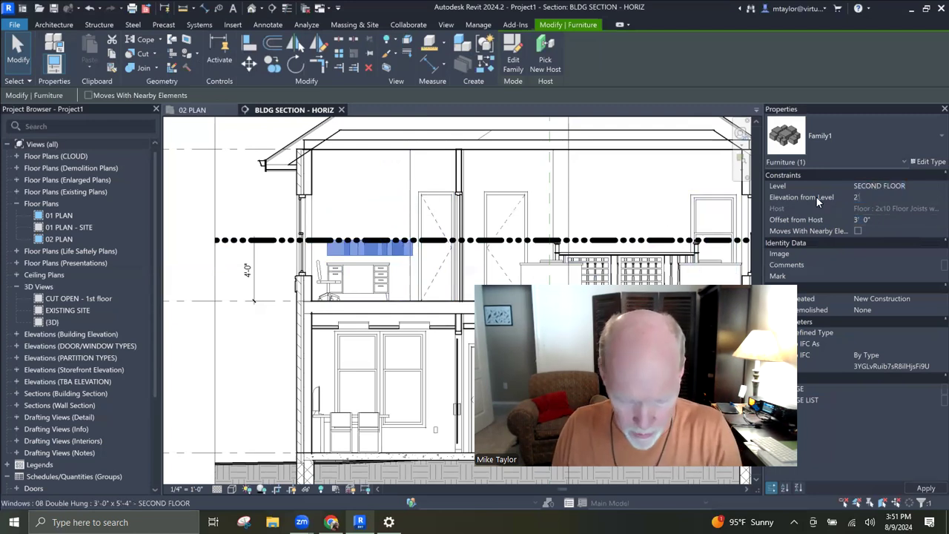
text( 6)
key(Return)
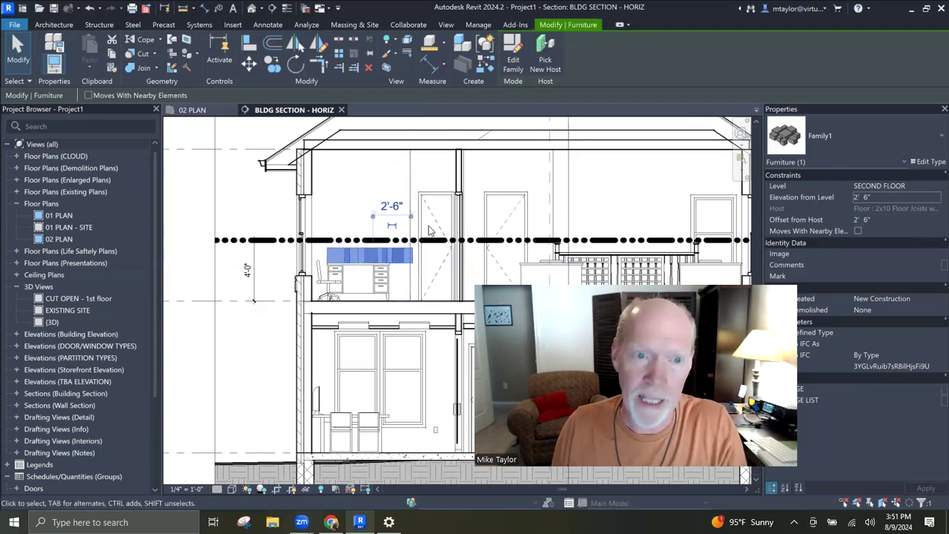
click(192, 110)
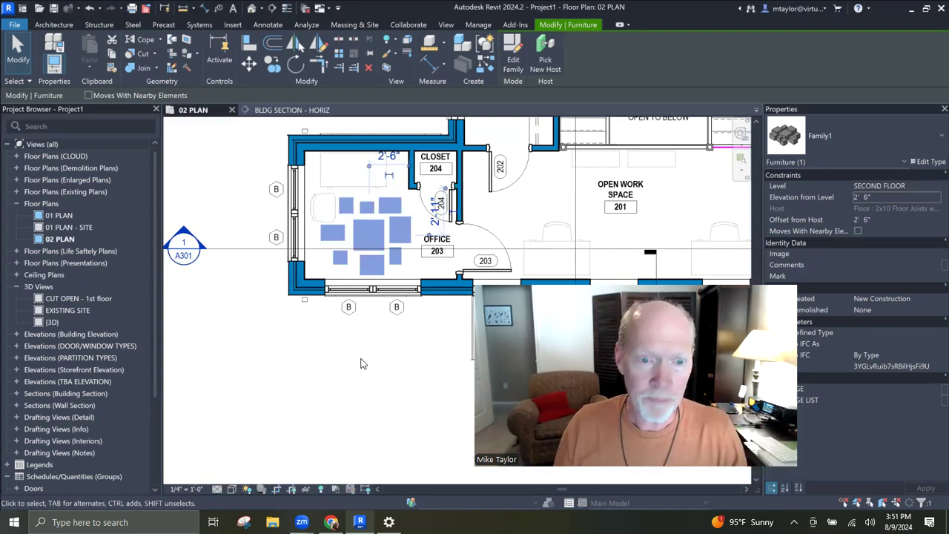
click(370, 345)
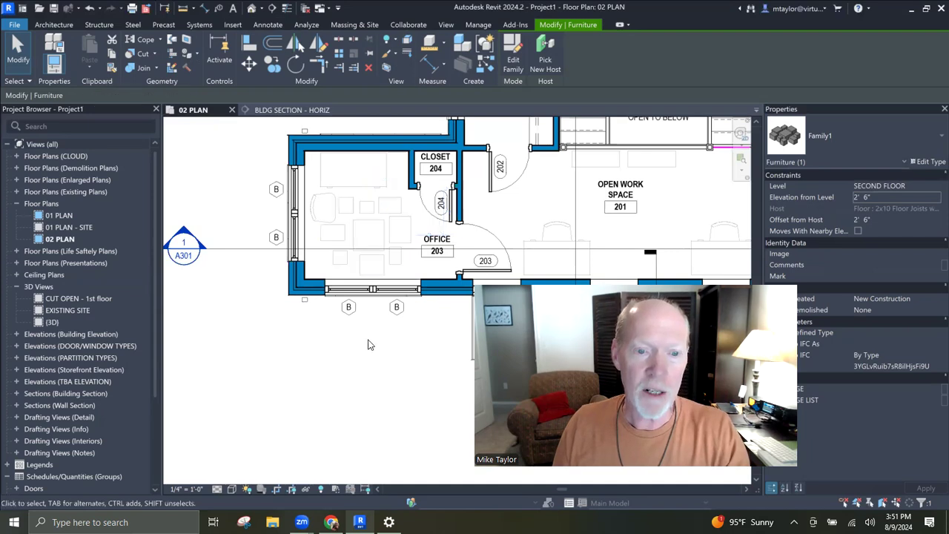
click(388, 234)
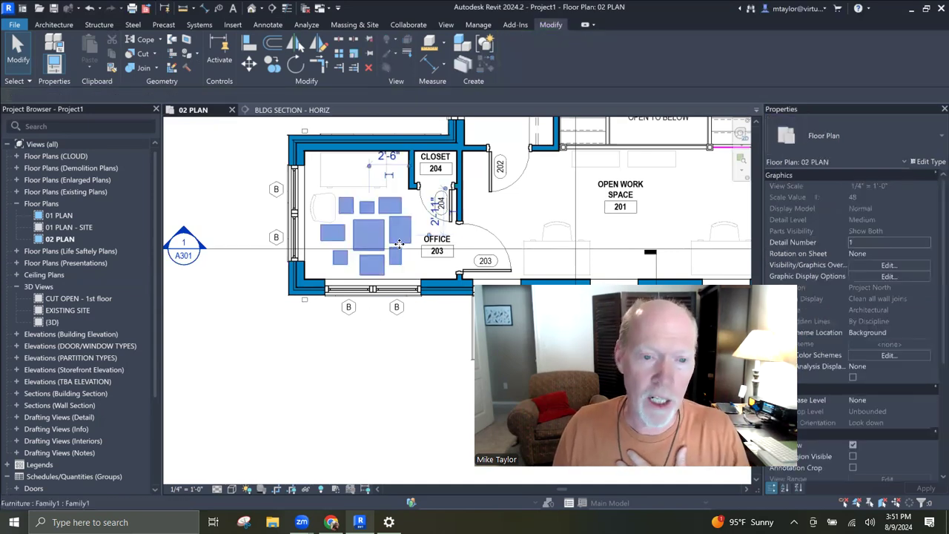
Set the box family's Offset from Host to 5'-0" in BLDG SECTION - HORIZ and deselect it
click(291, 109)
click(864, 220)
text(5)
key(Return)
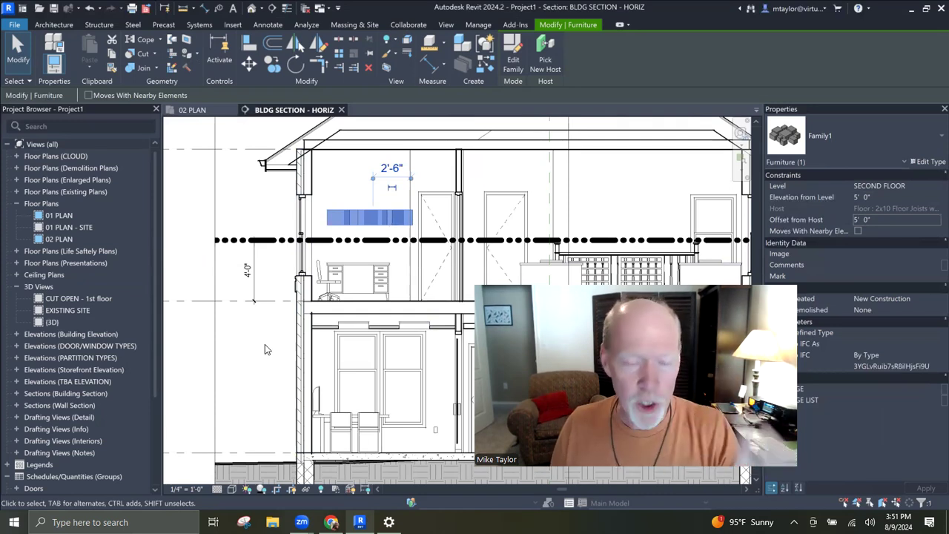
click(267, 344)
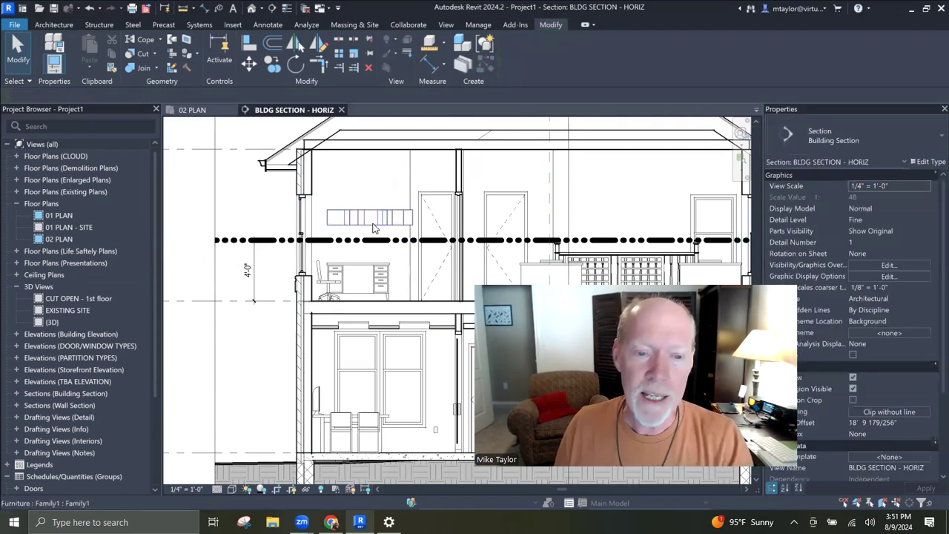
Open the box family from the section for editing and bring up its Family Category and Parameters settings
click(375, 229)
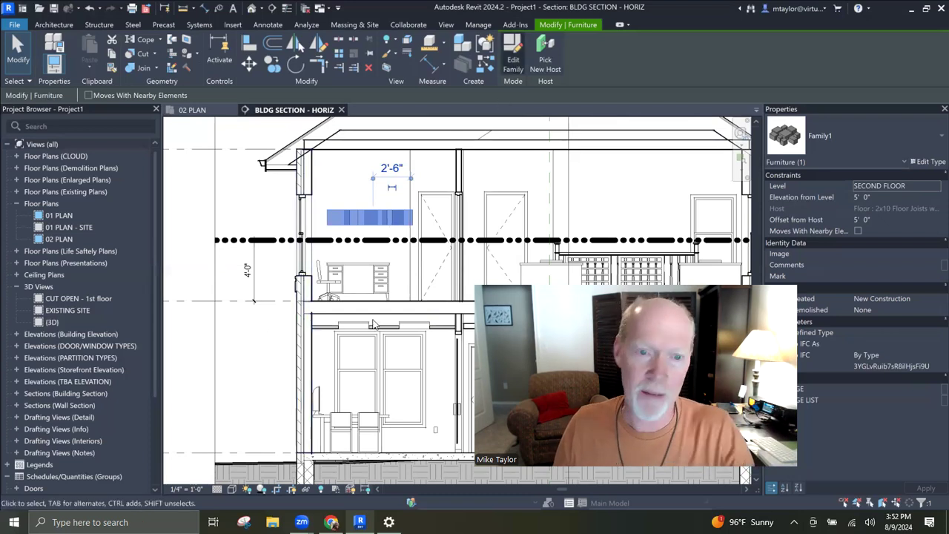
double_click(375, 271)
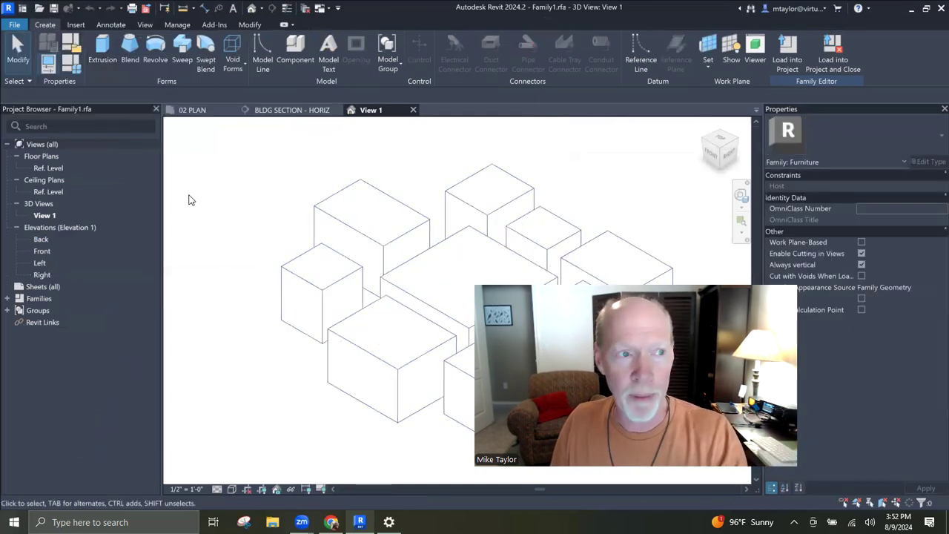
click(74, 48)
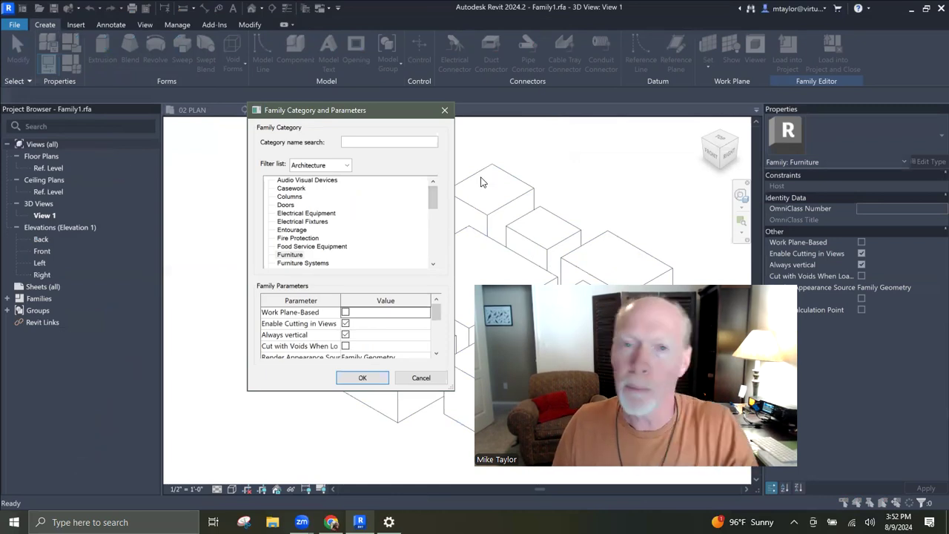
Review the Architecture family categories from Audio Visual Devices through Windows
click(315, 180)
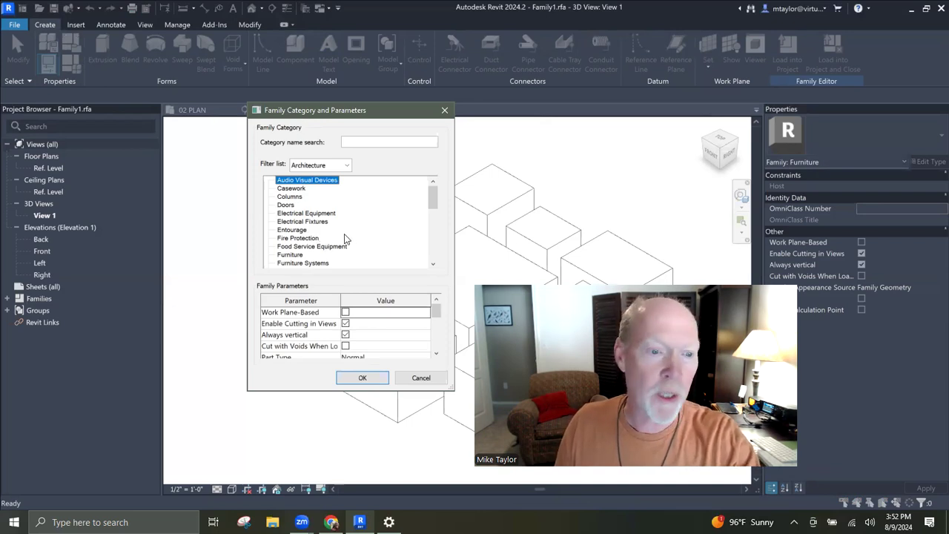
scroll(345, 238, down, 2)
scroll(341, 236, down, 3)
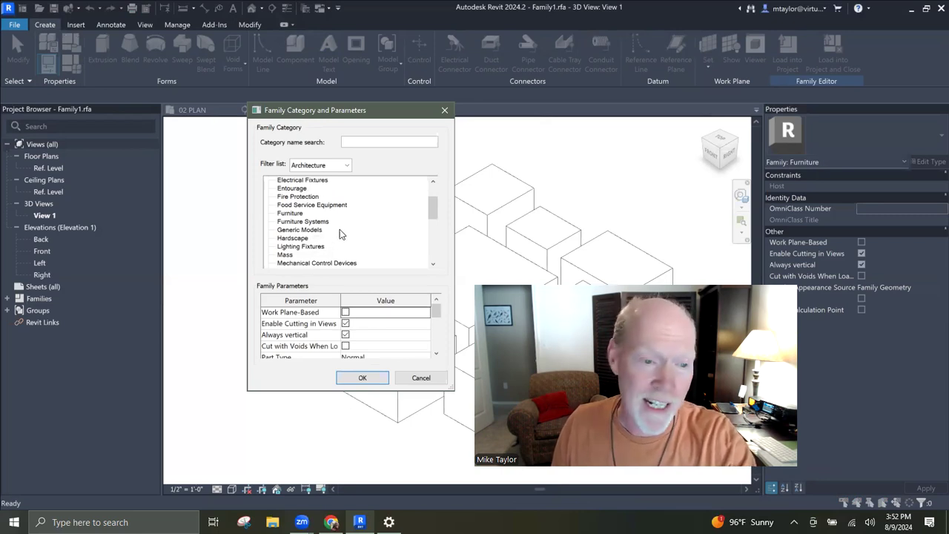
scroll(341, 230, down, 2)
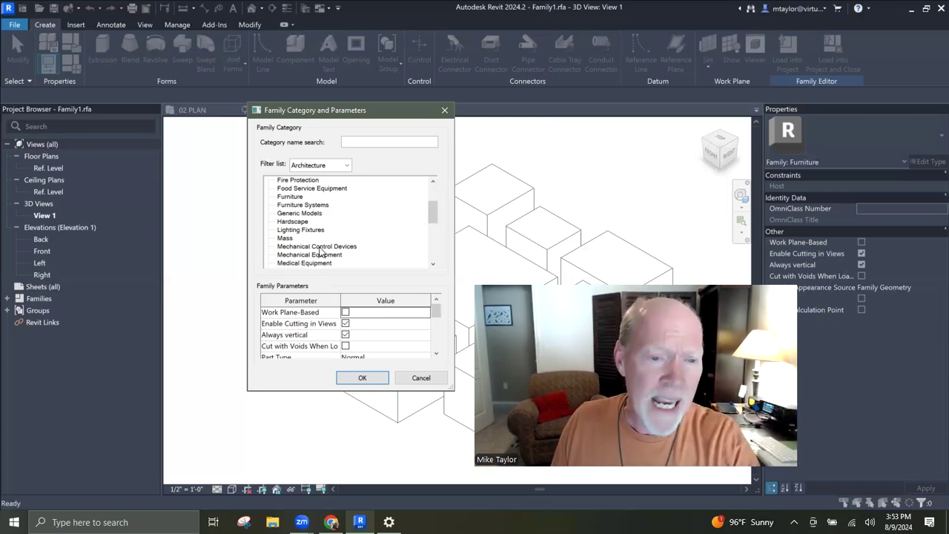
scroll(324, 251, down, 1)
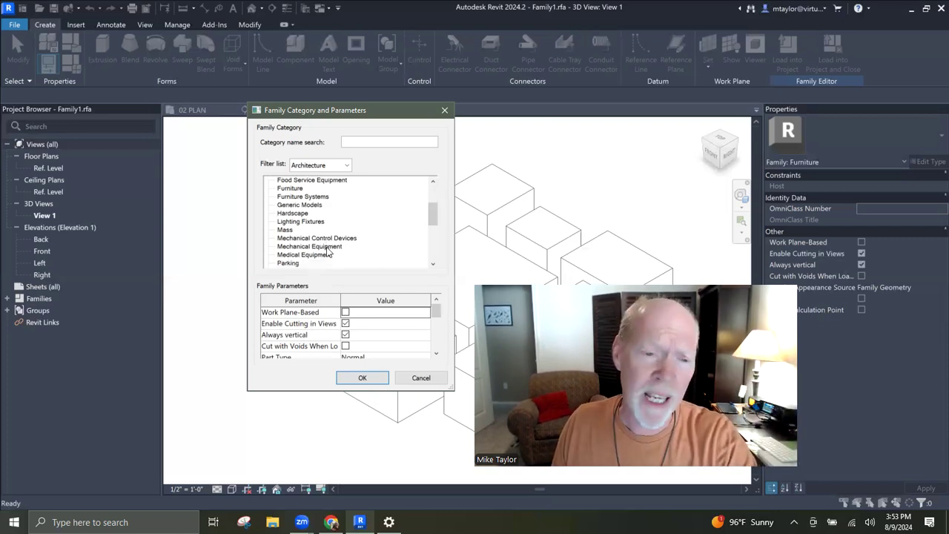
scroll(329, 252, down, 1)
scroll(315, 248, down, 4)
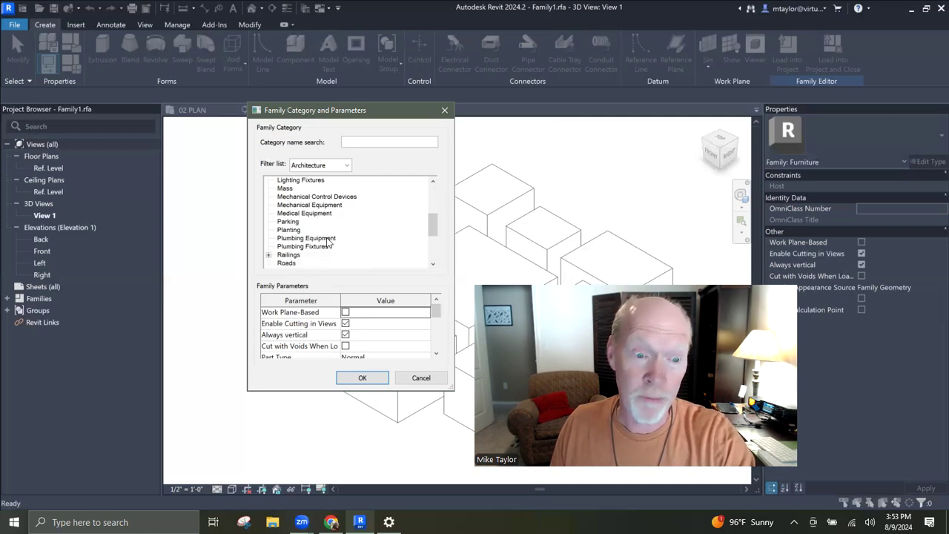
scroll(331, 248, down, 2)
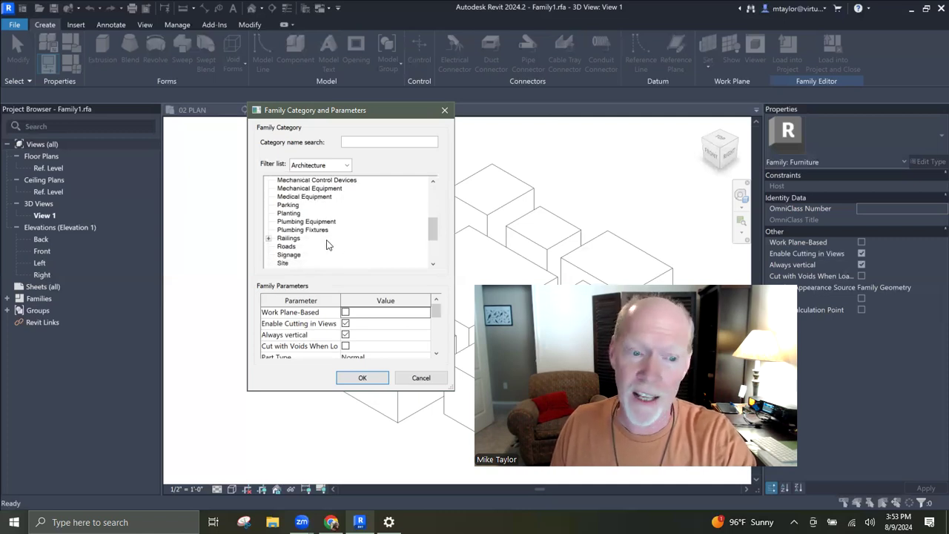
scroll(331, 245, down, 2)
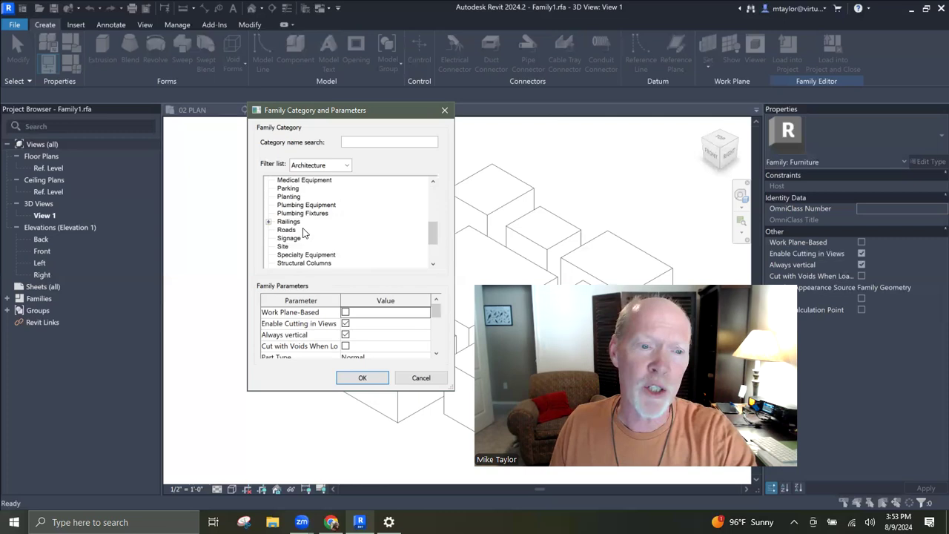
scroll(302, 245, down, 1)
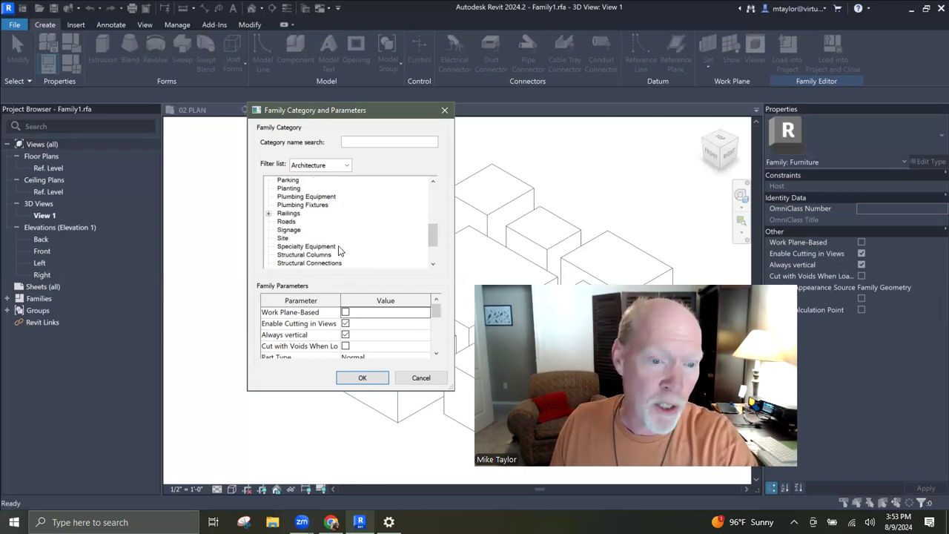
scroll(330, 250, down, 1)
scroll(334, 252, down, 2)
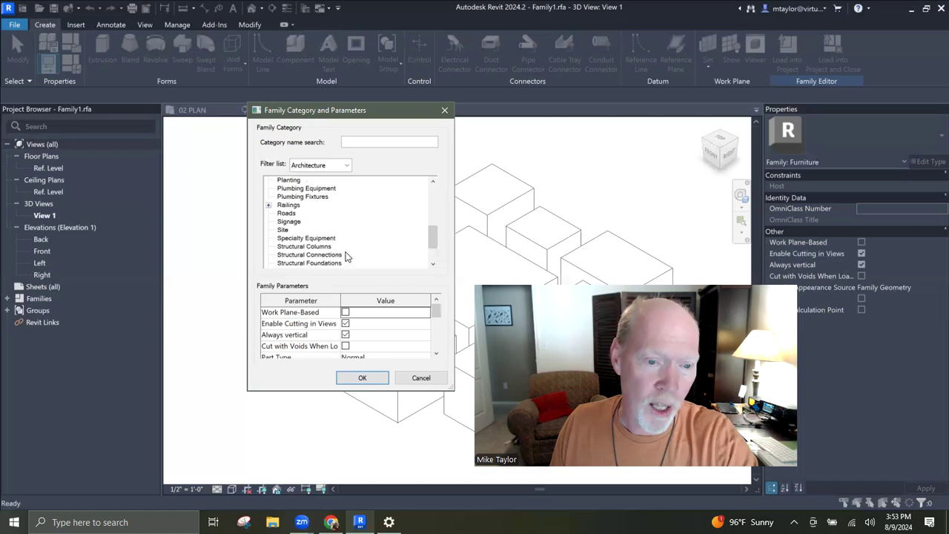
scroll(344, 258, down, 3)
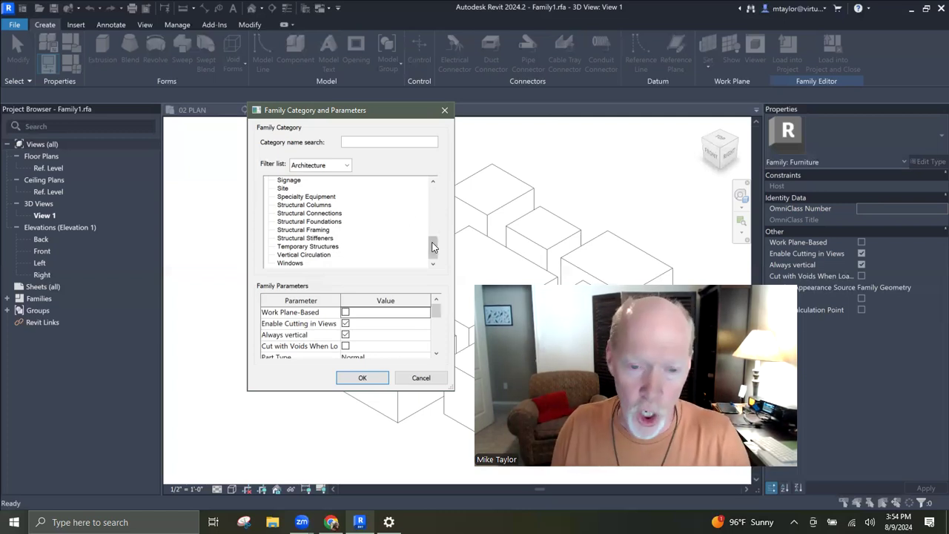
drag(433, 246, 433, 193)
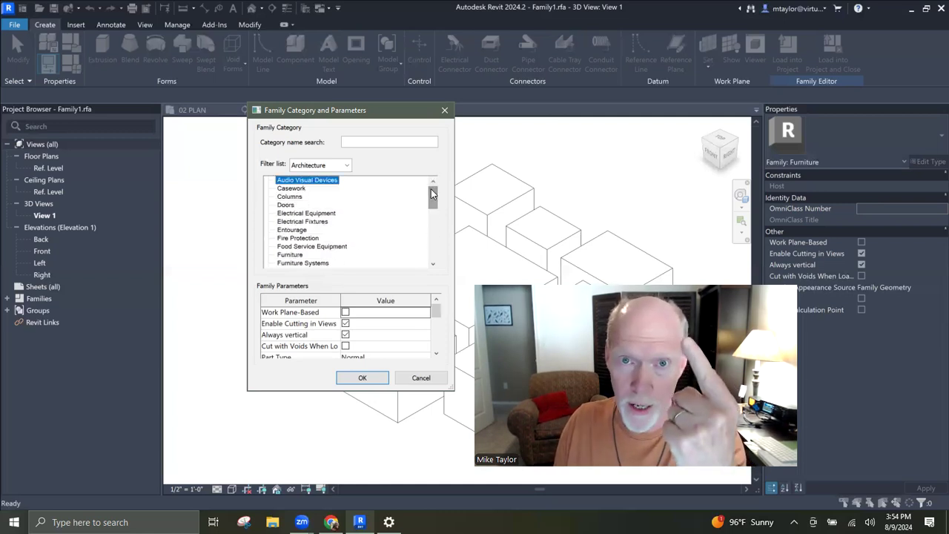
scroll(435, 203, down, 3)
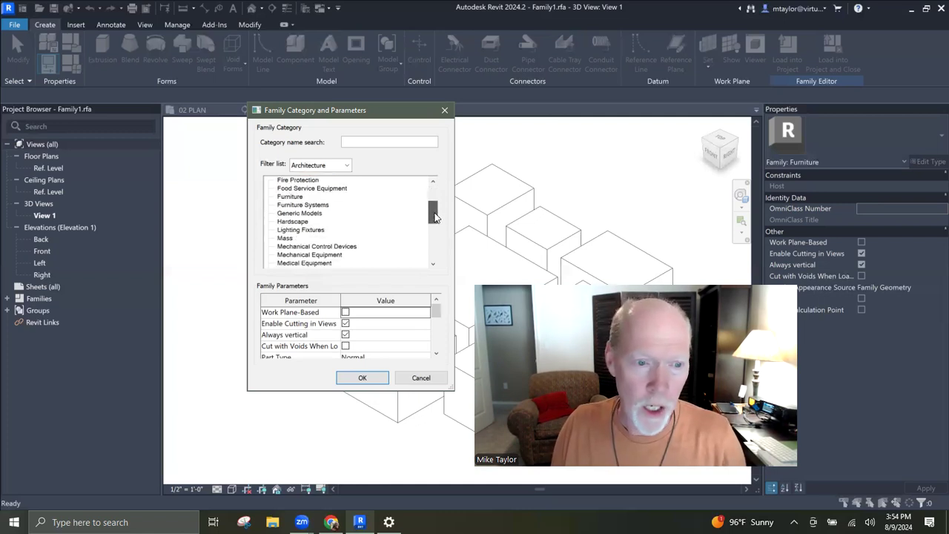
Try the Generic Models and Casework categories for the box family
click(378, 214)
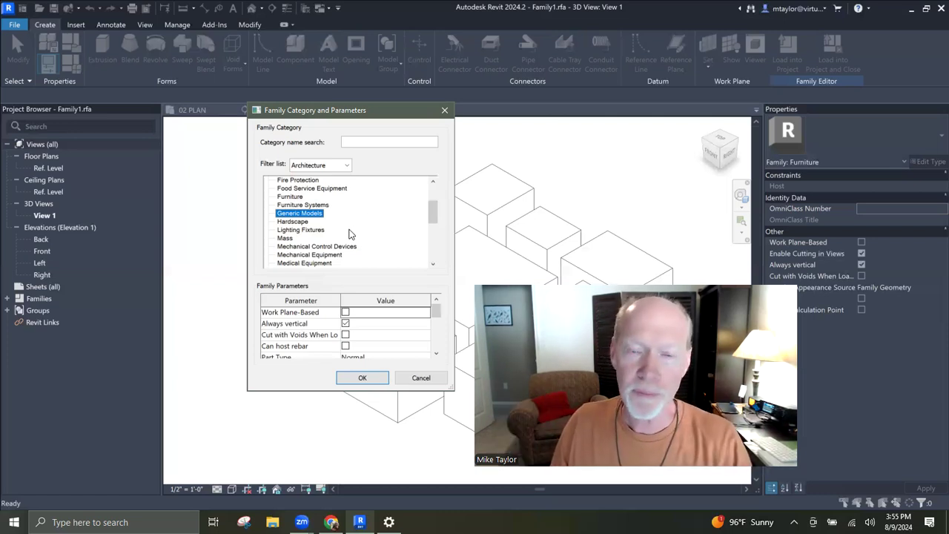
scroll(345, 236, up, 3)
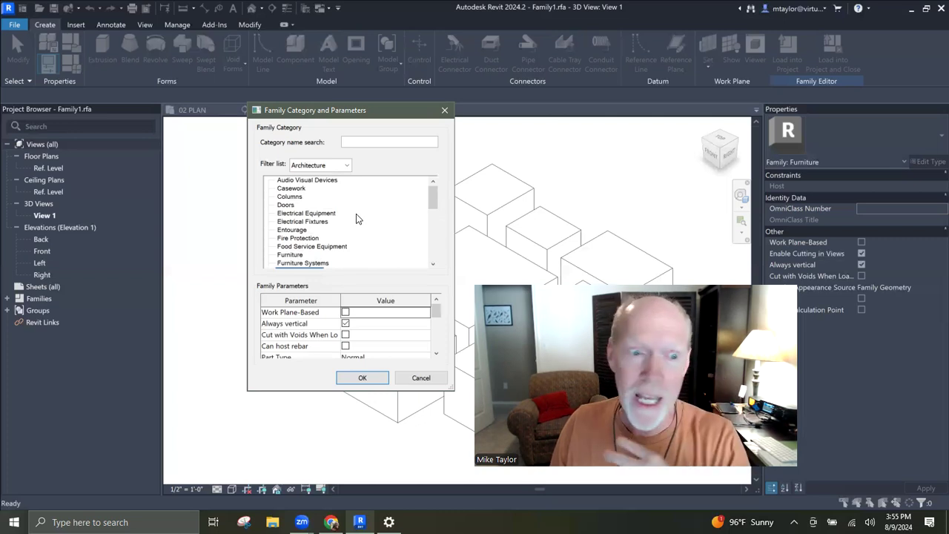
click(292, 188)
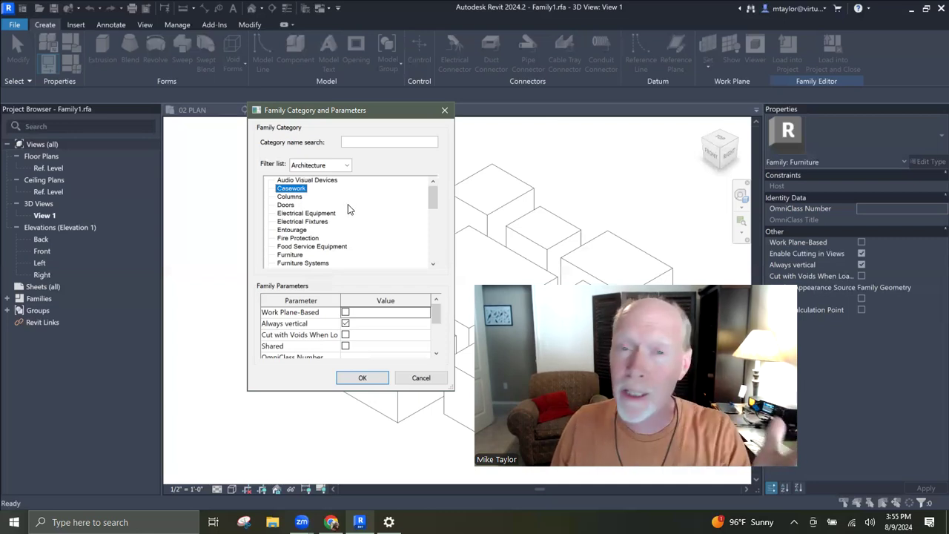
Change the box family's category to Windows
scroll(341, 206, down, 4)
scroll(338, 215, down, 4)
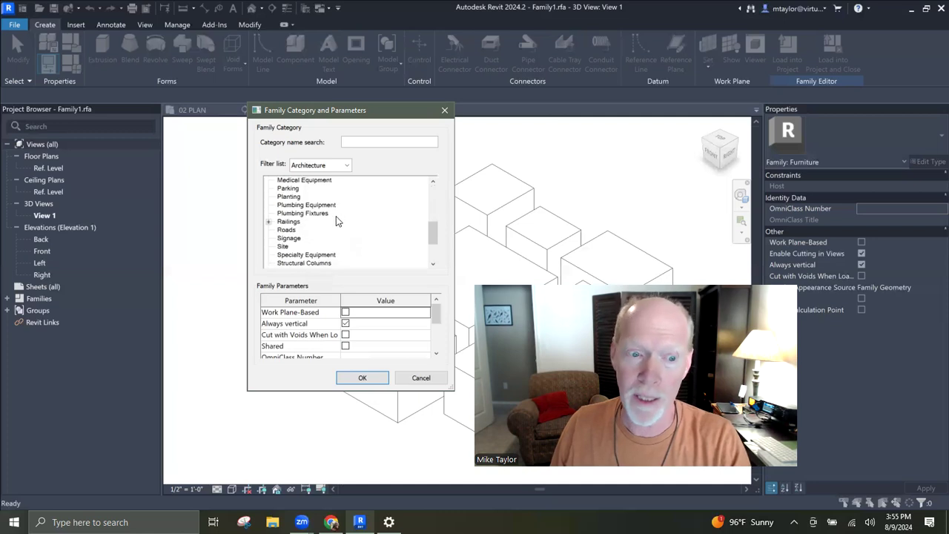
click(293, 264)
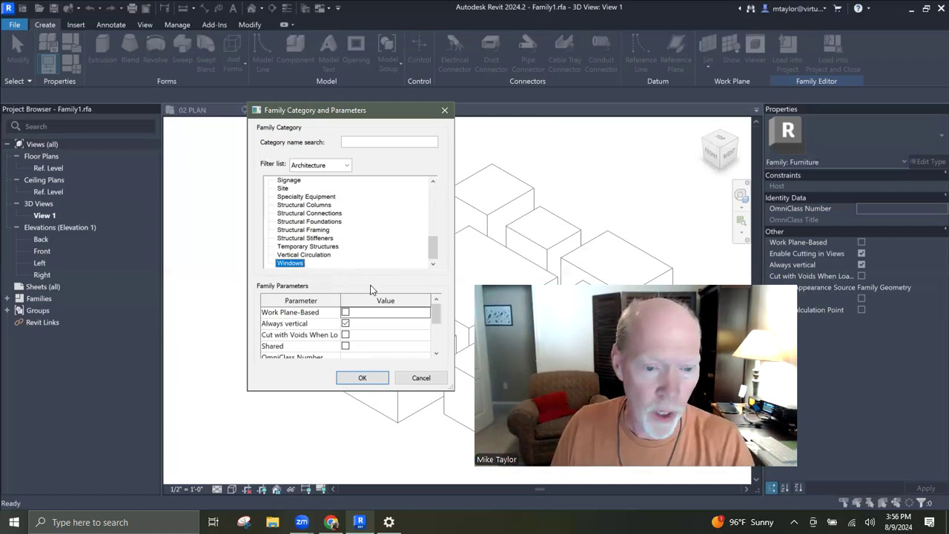
click(363, 378)
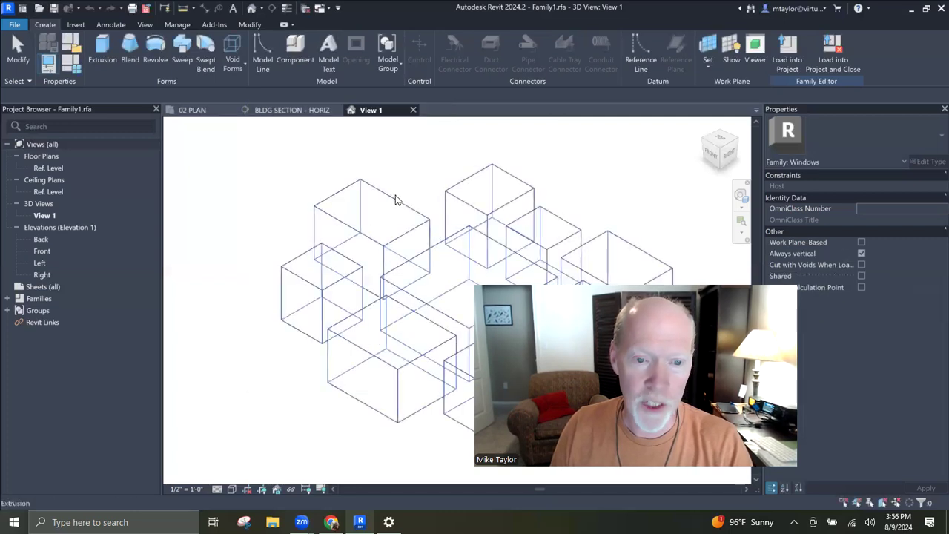
Load the box family into the project without saving the file, overwrite the existing version, and show it in 02 PLAN
click(831, 64)
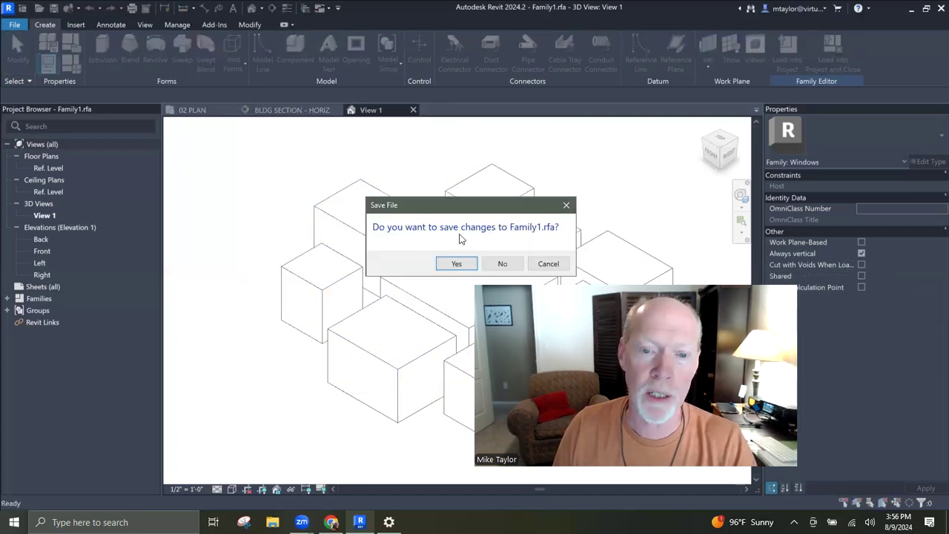
click(502, 265)
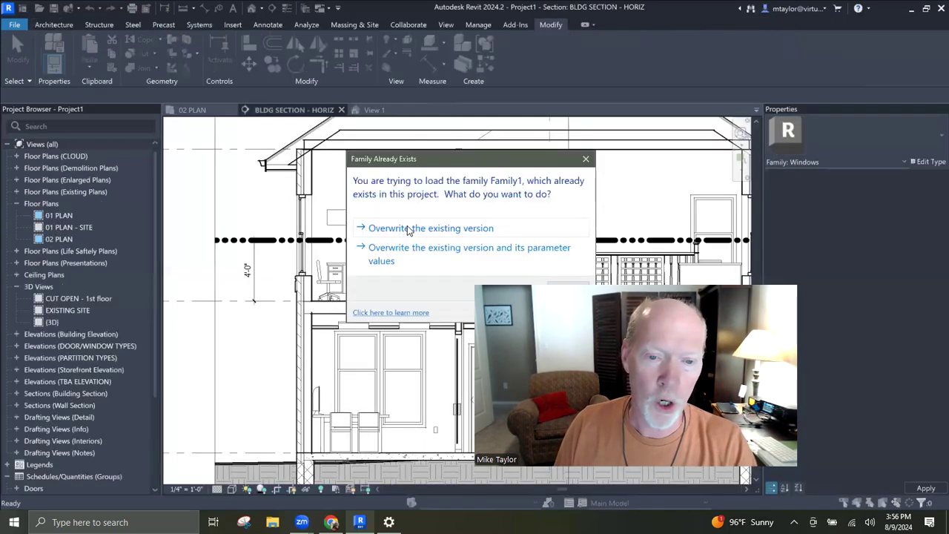
click(410, 228)
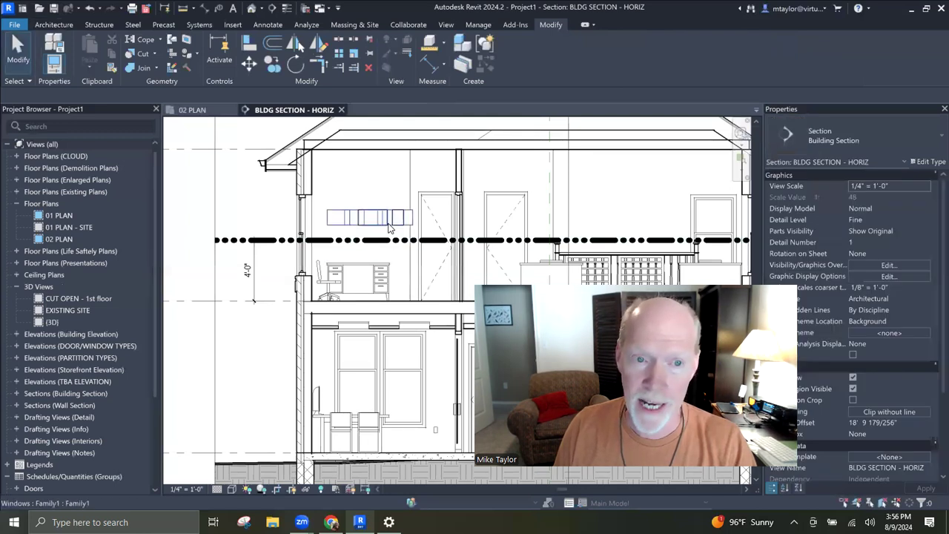
click(192, 110)
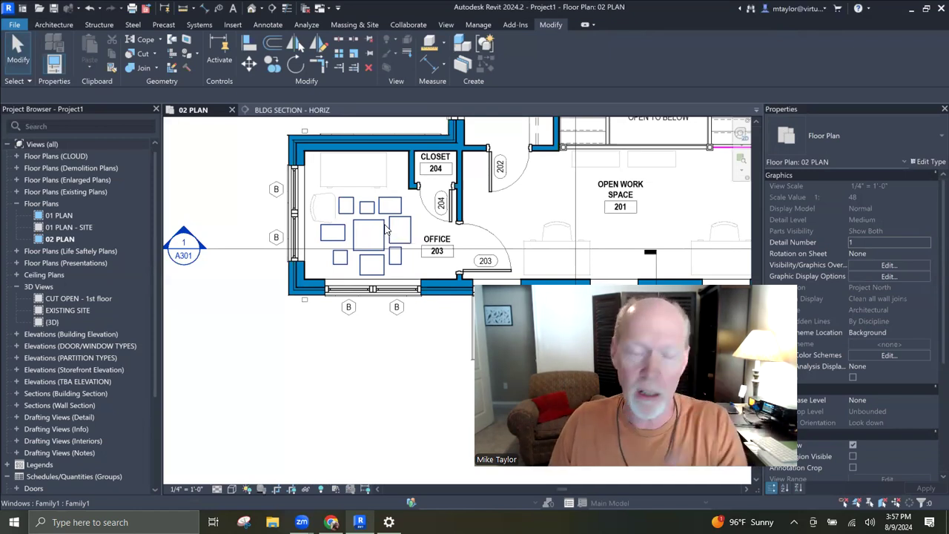
Open the box family in Office 203 for editing and change its category to Lighting Fixtures
click(389, 229)
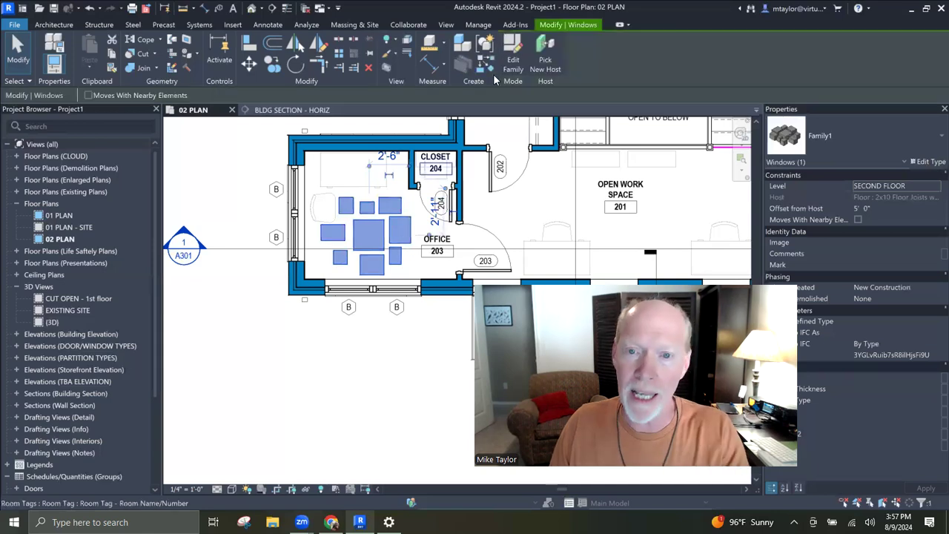
click(512, 55)
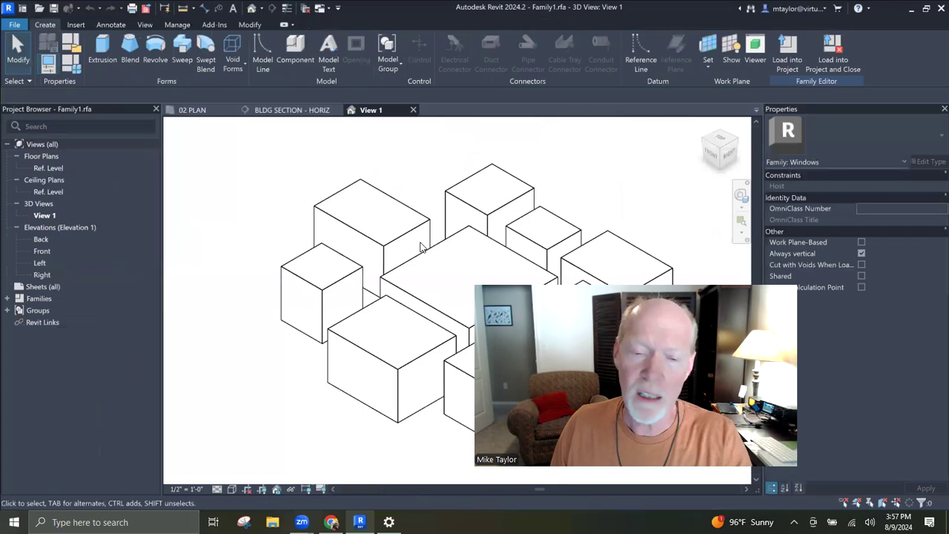
click(73, 47)
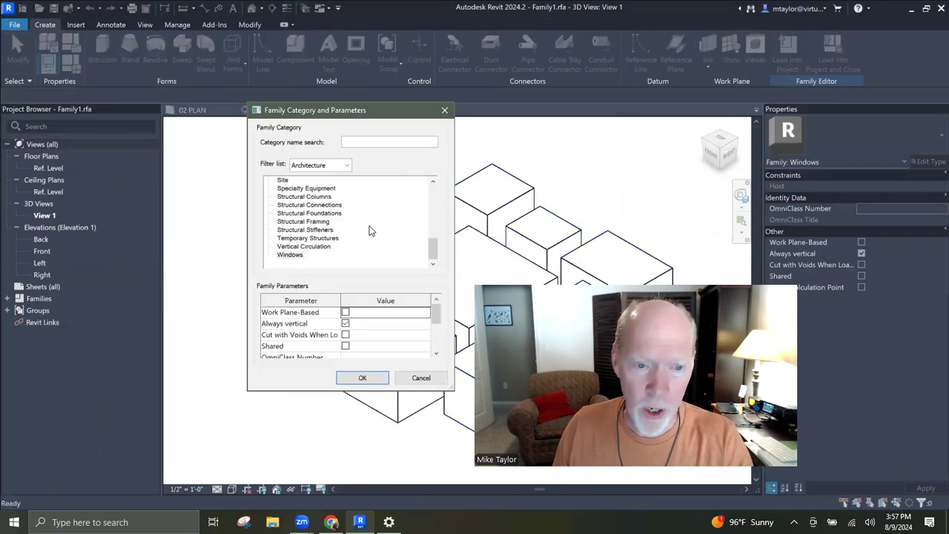
scroll(306, 211, up, 4)
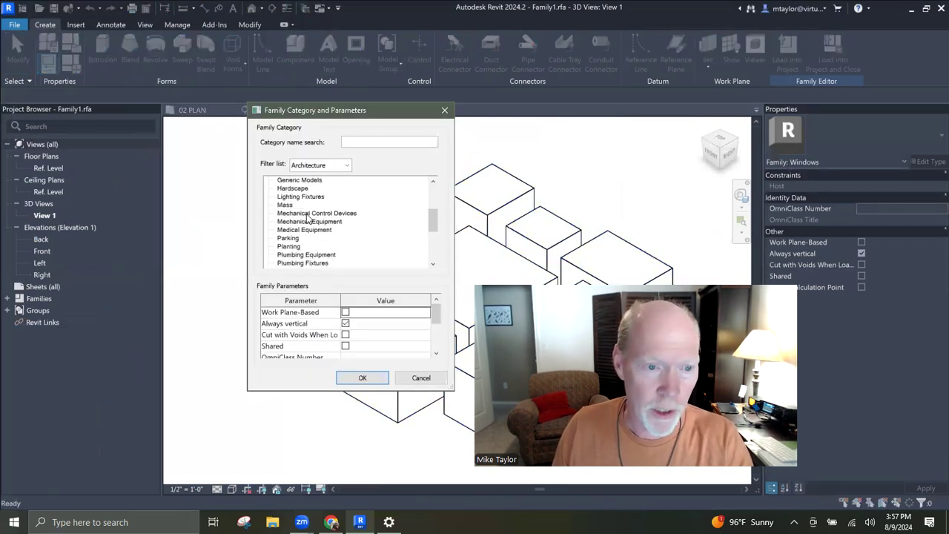
click(300, 197)
click(363, 377)
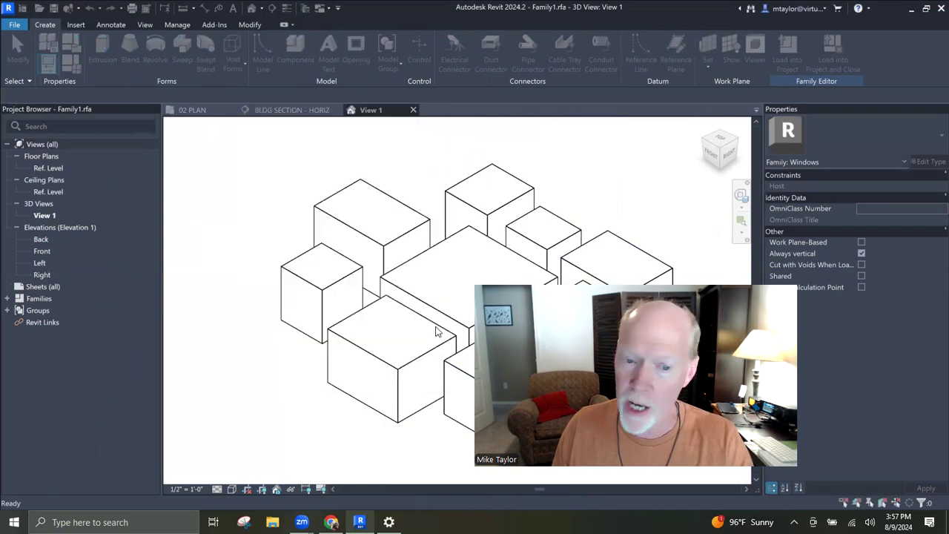
Load the Lighting Fixtures box family into the project without saving the file, overwriting the existing version
click(412, 109)
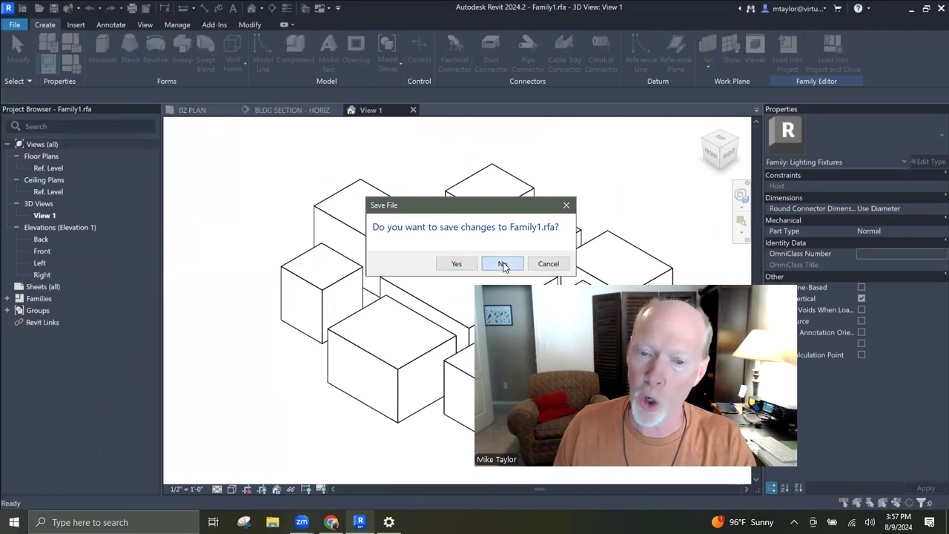
click(498, 264)
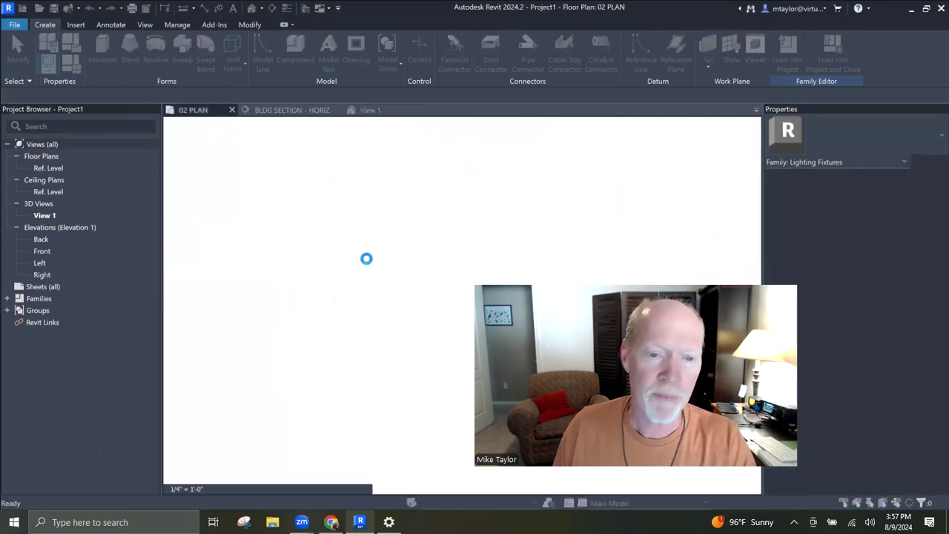
click(400, 230)
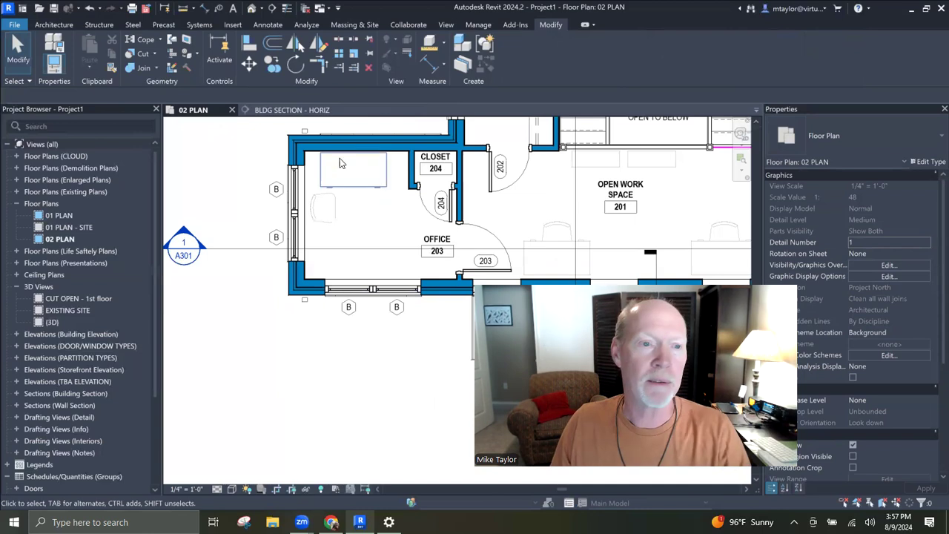
Open the box family for editing from the BLDG SECTION - HORIZ view and show its Front elevation
click(291, 110)
click(376, 217)
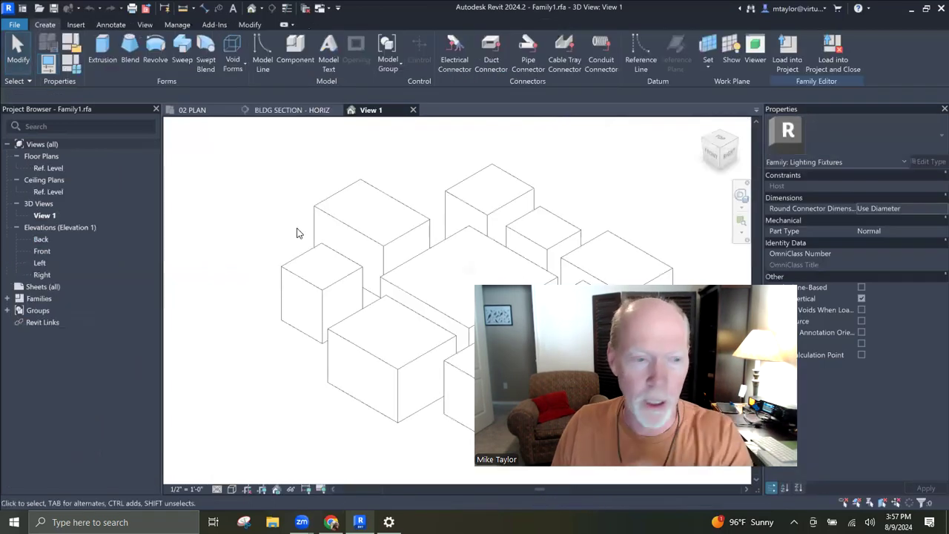
double_click(41, 252)
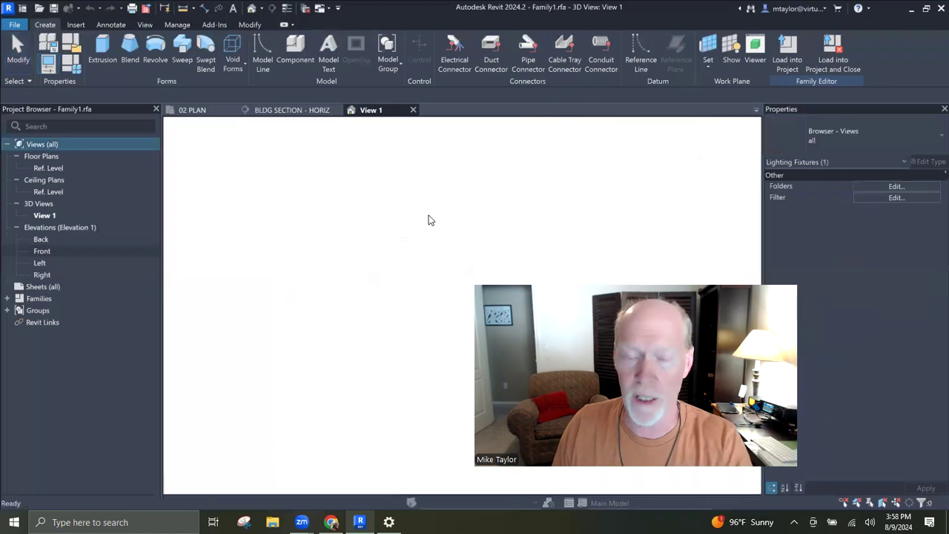
middle_drag(443, 276, 346, 198)
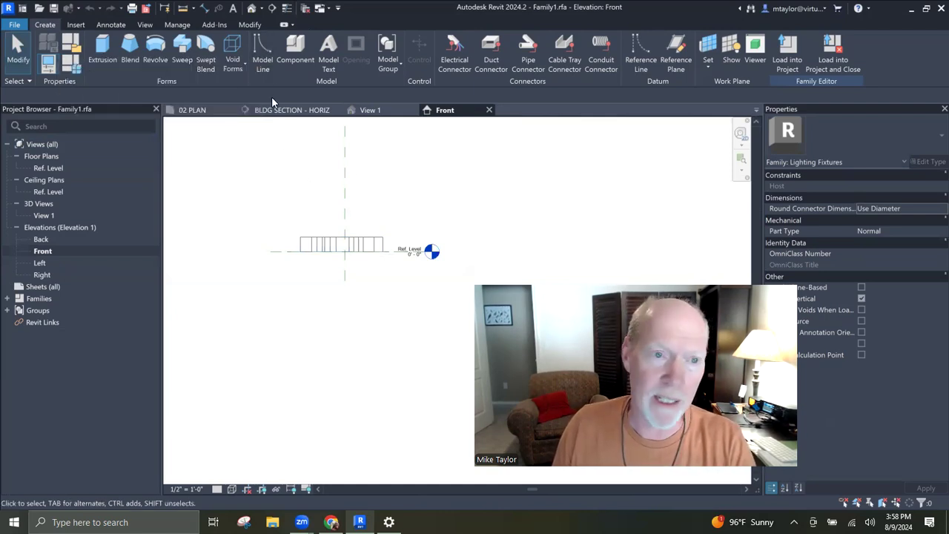
Draw an 8' vertical model line with the <Invisible lines> subcategory, straight down from the Ref. Level on the center reference plane
click(262, 50)
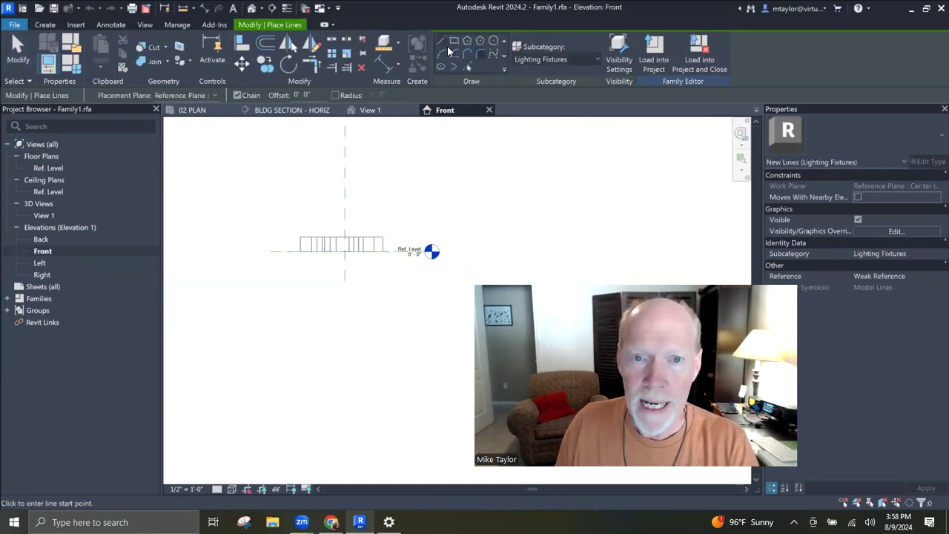
click(556, 62)
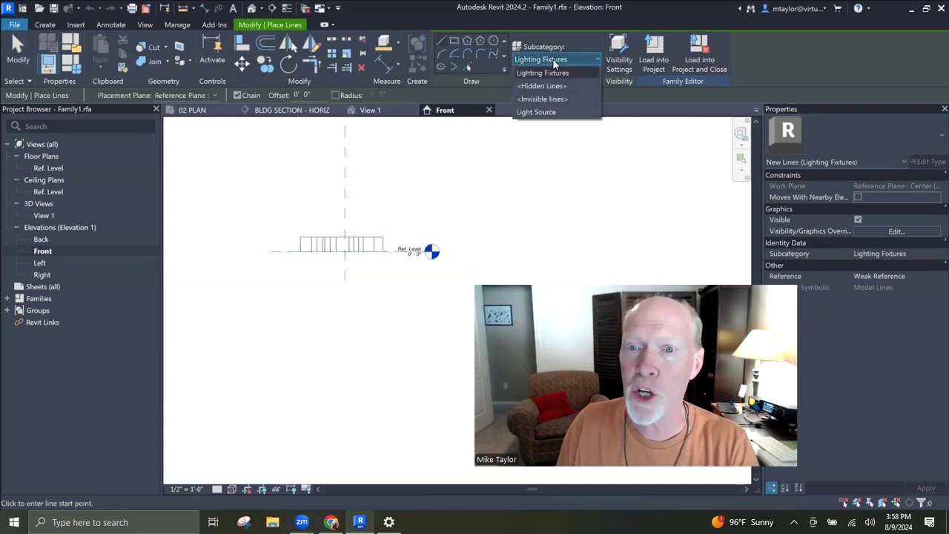
click(541, 99)
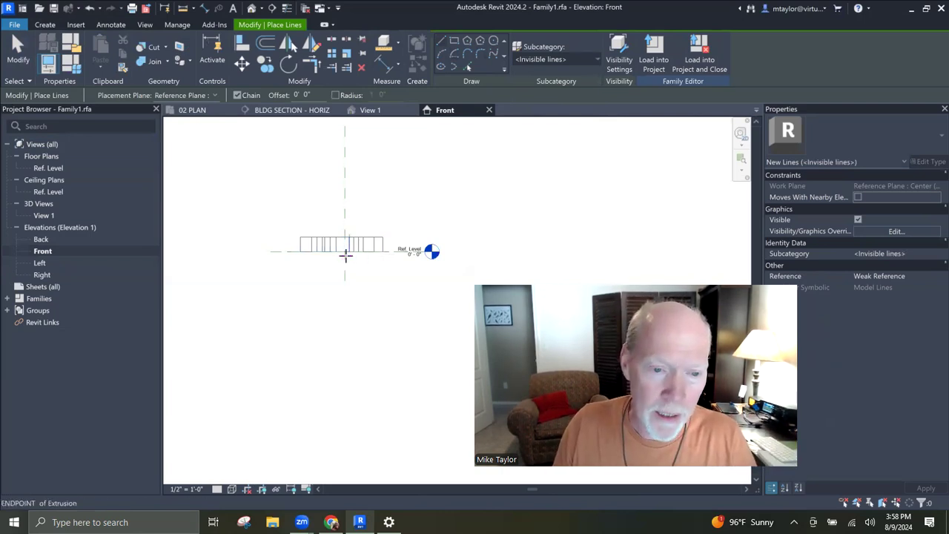
scroll(346, 252, up, 3)
click(342, 249)
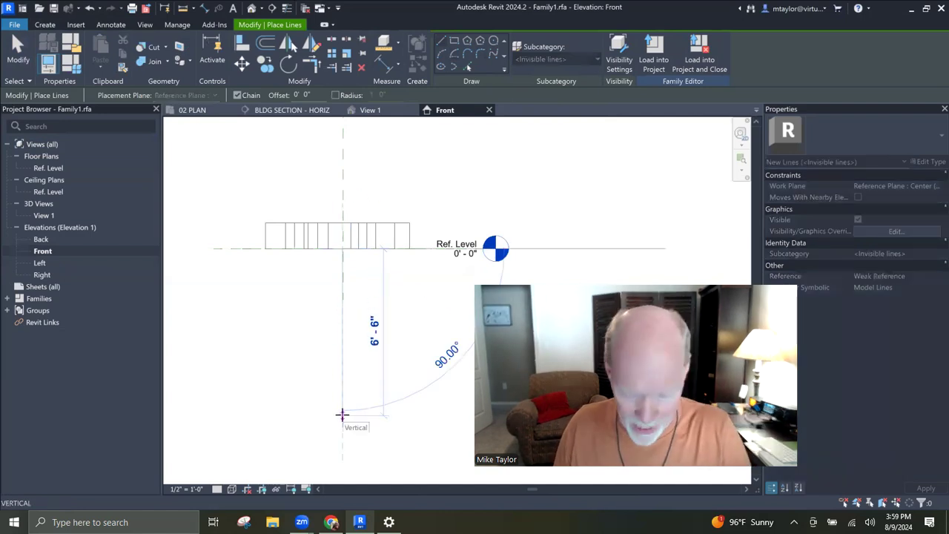
text(8')
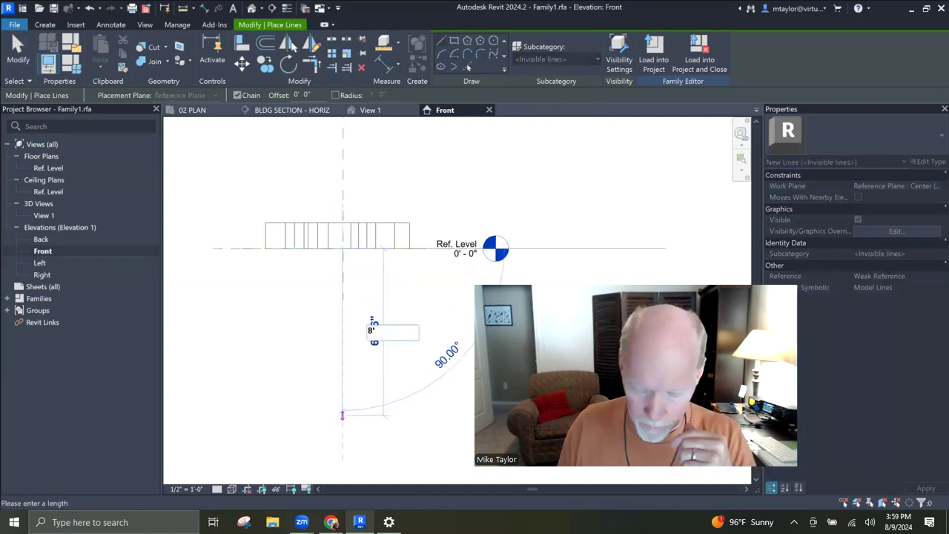
key(Return)
key(Escape)
key(Escape)
scroll(404, 332, down, 1)
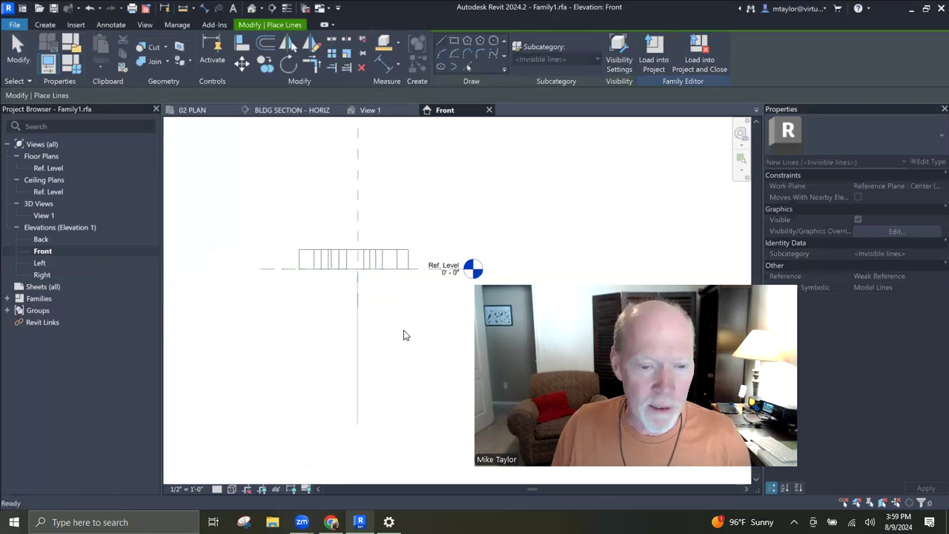
key(Escape)
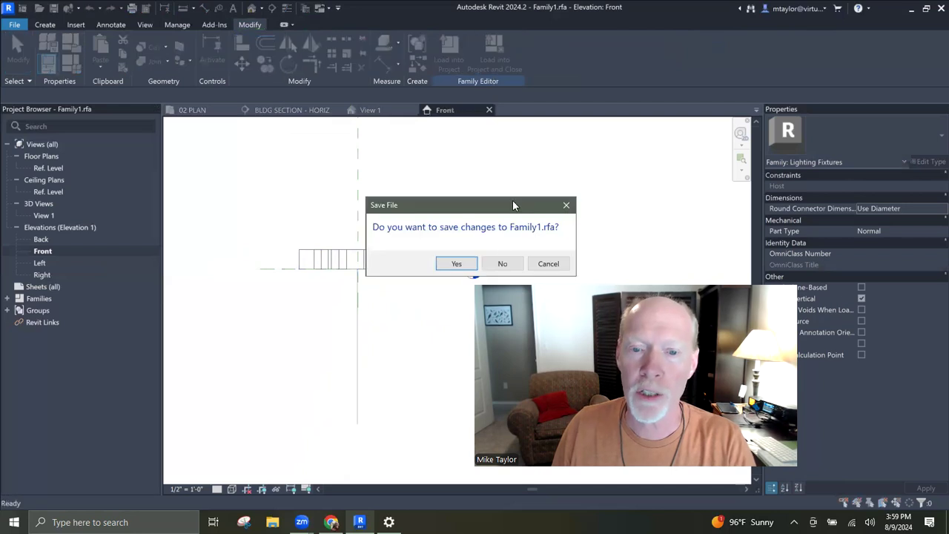
Reload the box family with the invisible line into the project without saving the file, overwrite the existing version, and select it in the section
click(501, 264)
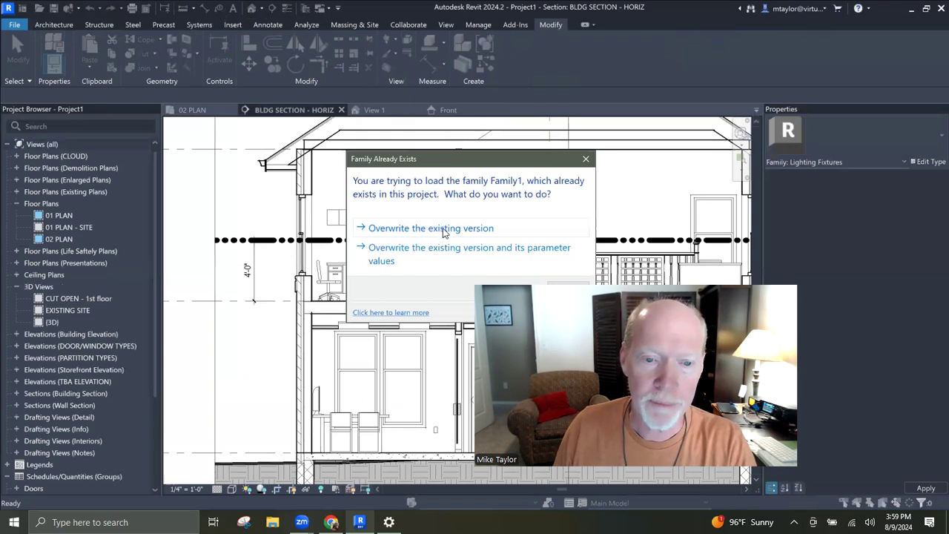
click(438, 228)
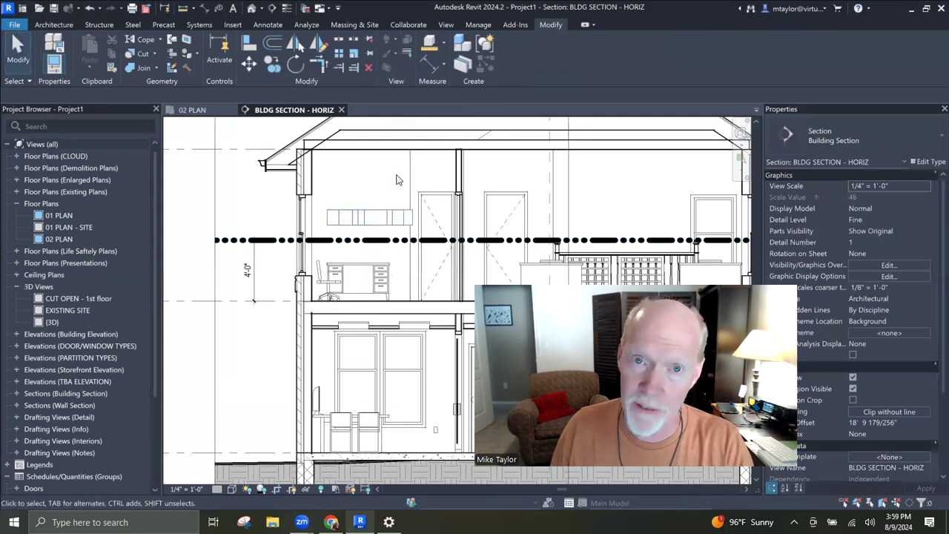
click(393, 218)
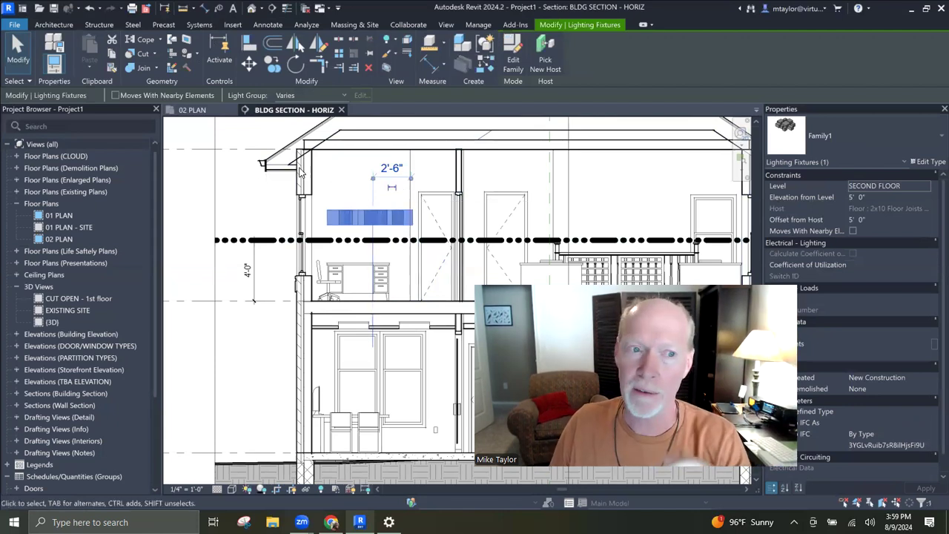
Examine how the lighting fixture box family displays in Office 203 on 02 PLAN
click(192, 110)
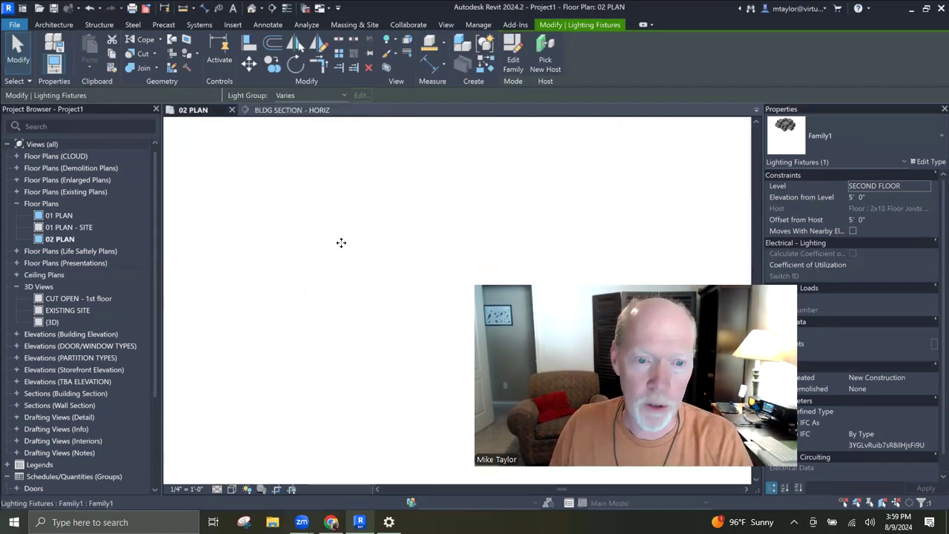
click(363, 338)
scroll(366, 333, up, 2)
scroll(372, 331, down, 1)
middle_drag(384, 346, 369, 378)
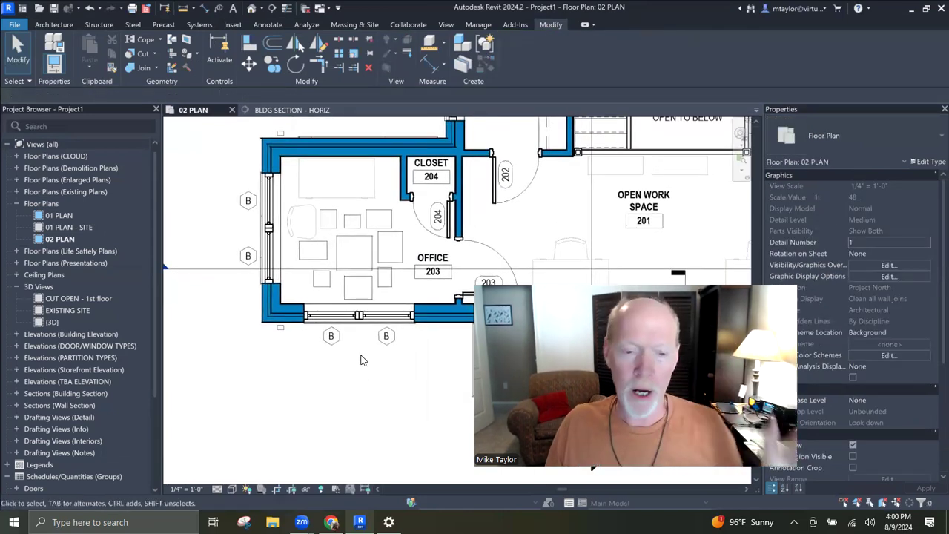